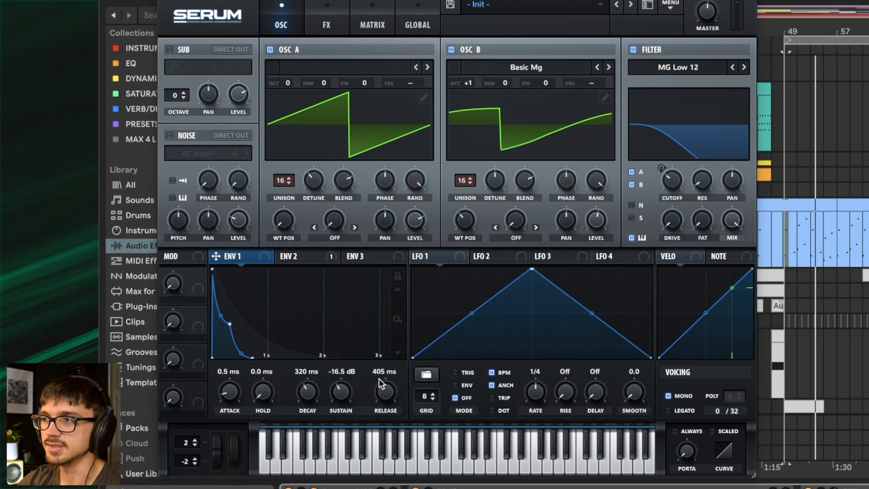
# Display Envelope 2 and bypass its modulation of the filter cutoff to compare the sound
pyautogui.click(299, 256)
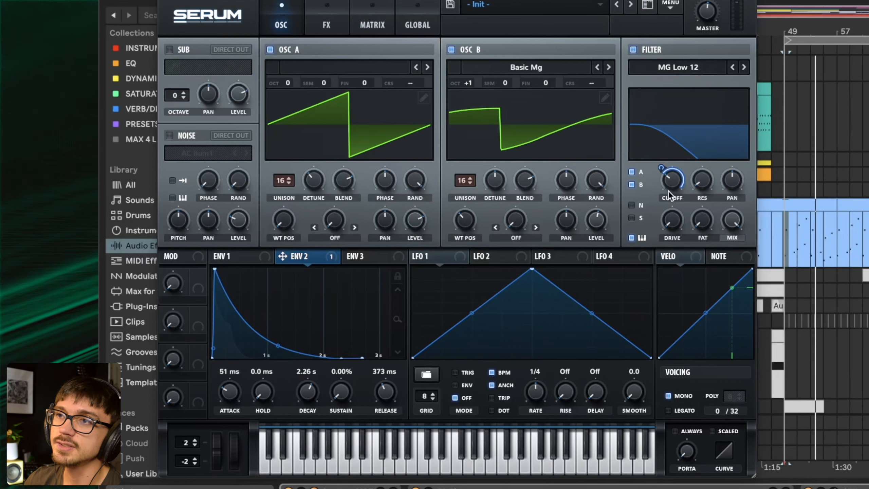
pyautogui.rightClick(663, 173)
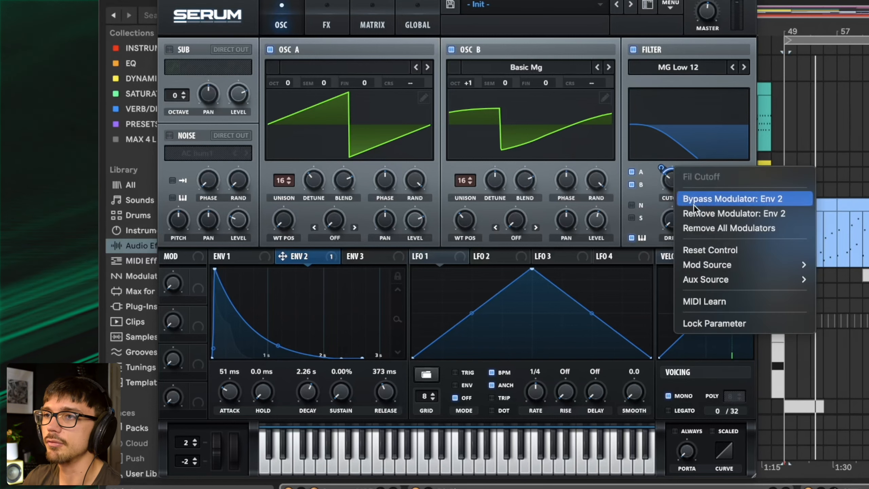
pyautogui.click(712, 198)
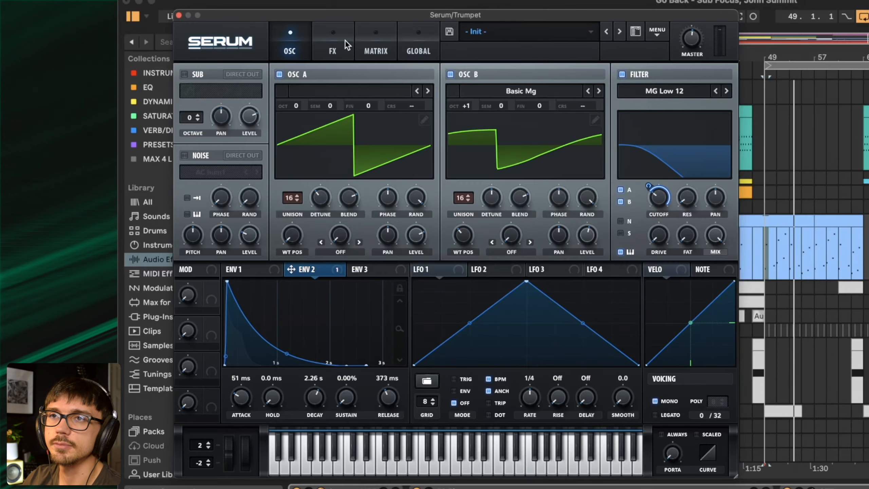
# Show the Trumpet synth's effects rack and switch the Tube distortion off and back on to compare the sound
pyautogui.click(345, 40)
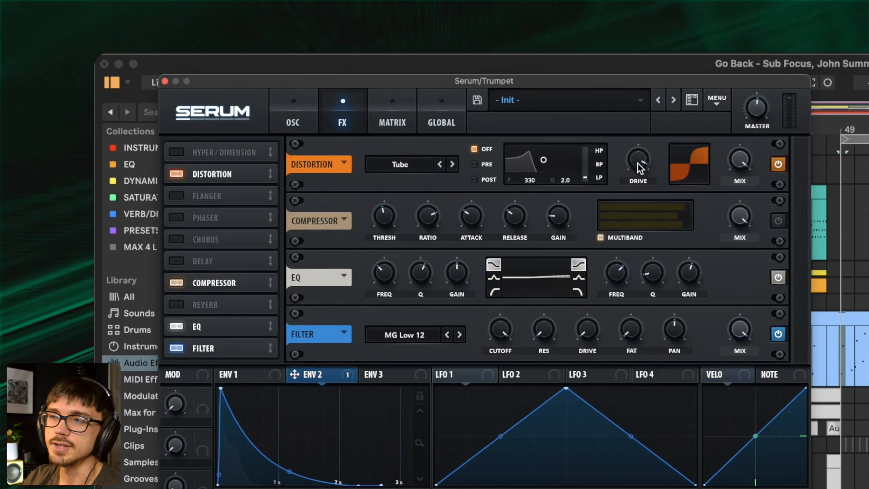
pyautogui.click(778, 165)
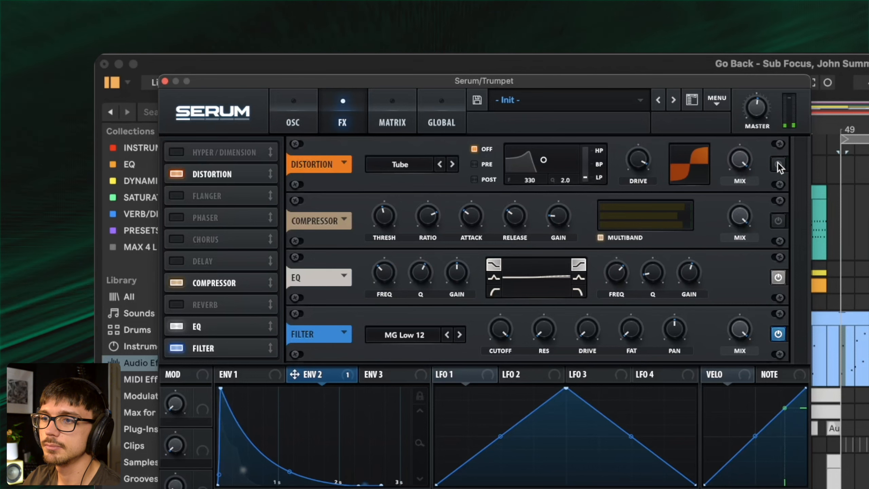
pyautogui.click(778, 165)
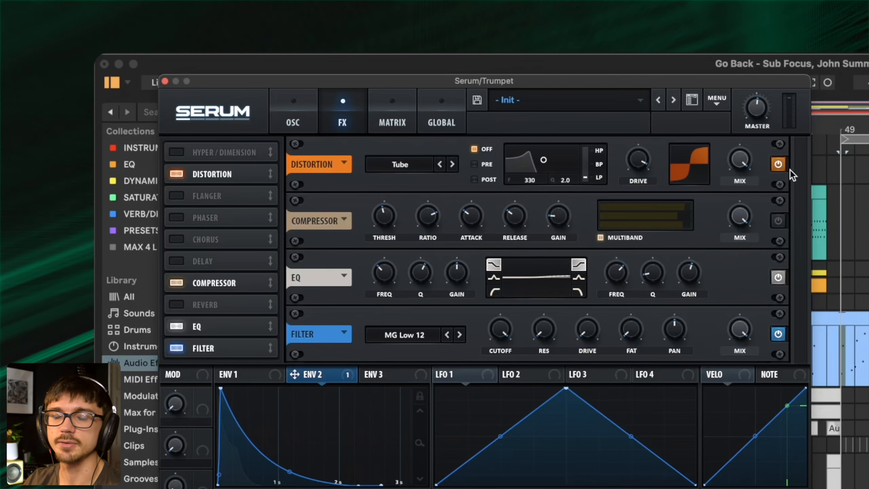
# Disable the compressor in the effects rack and check the EQ's high band and the filter's cutoff
pyautogui.click(184, 281)
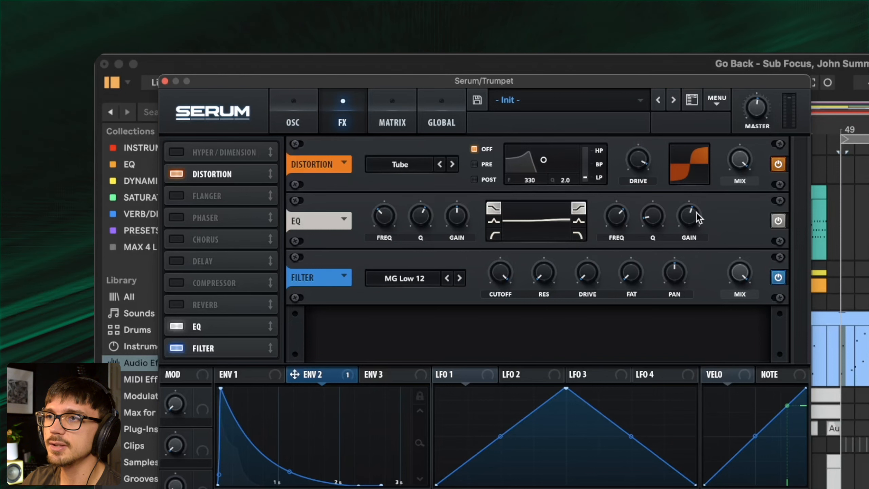
pyautogui.moveTo(698, 218)
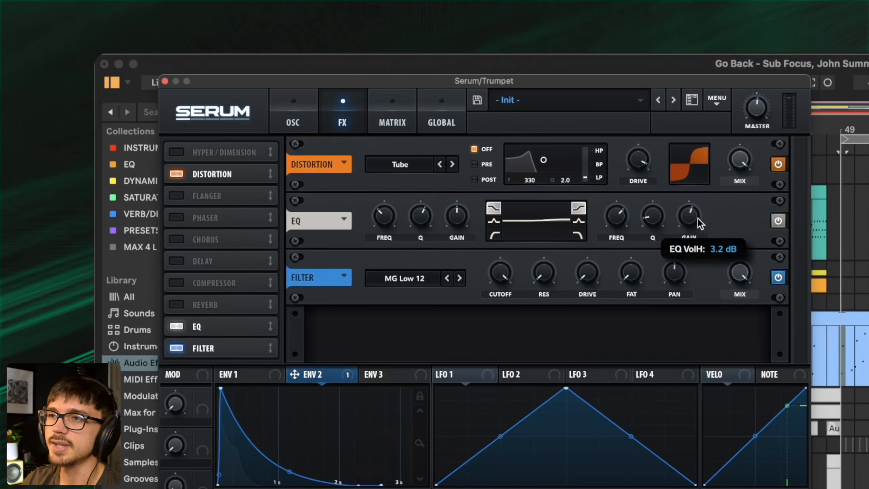
pyautogui.moveTo(615, 224)
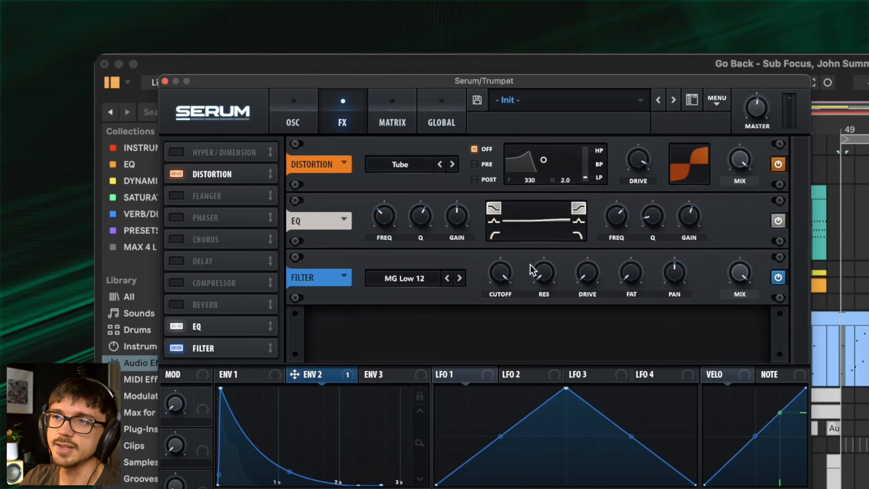
pyautogui.moveTo(494, 278)
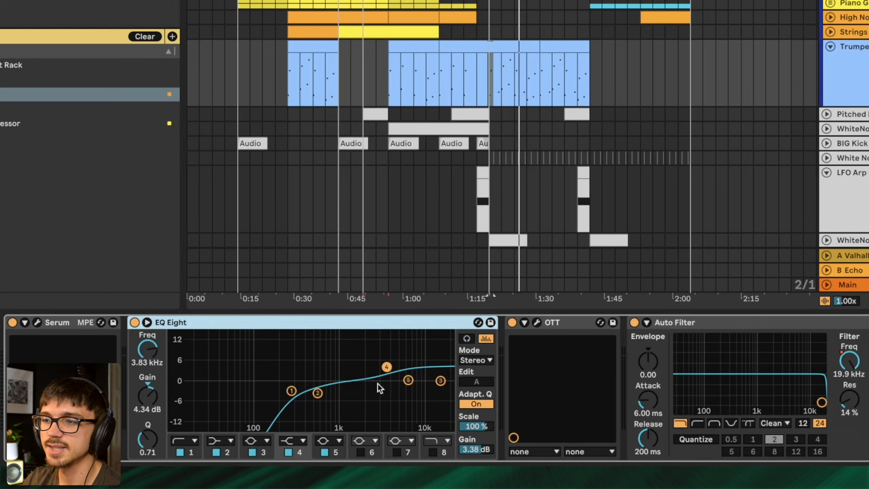
# Check the OTT settings on the Trumpet track and inspect its two Auto Filter devices
pyautogui.click(573, 321)
pyautogui.click(537, 322)
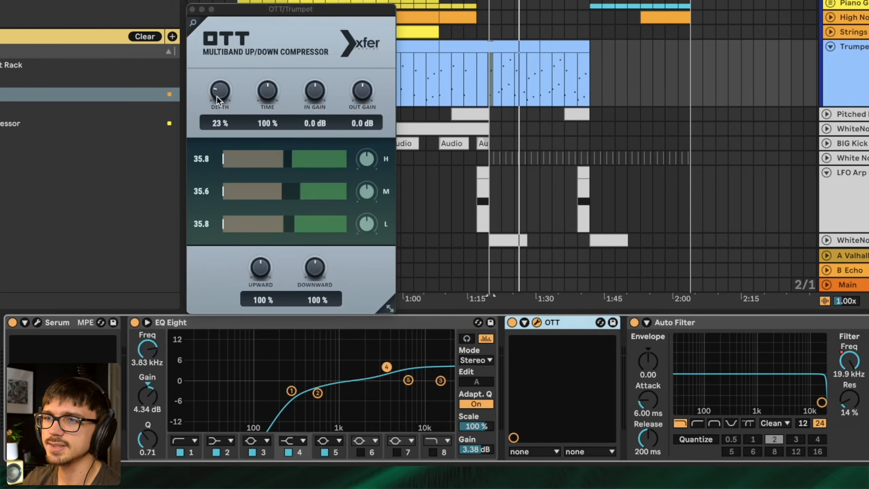
pyautogui.click(194, 9)
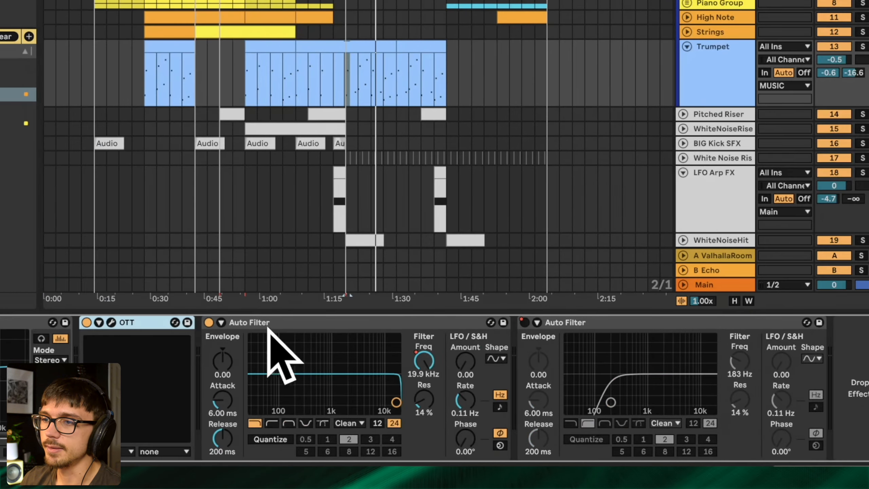
pyautogui.click(282, 321)
pyautogui.click(600, 323)
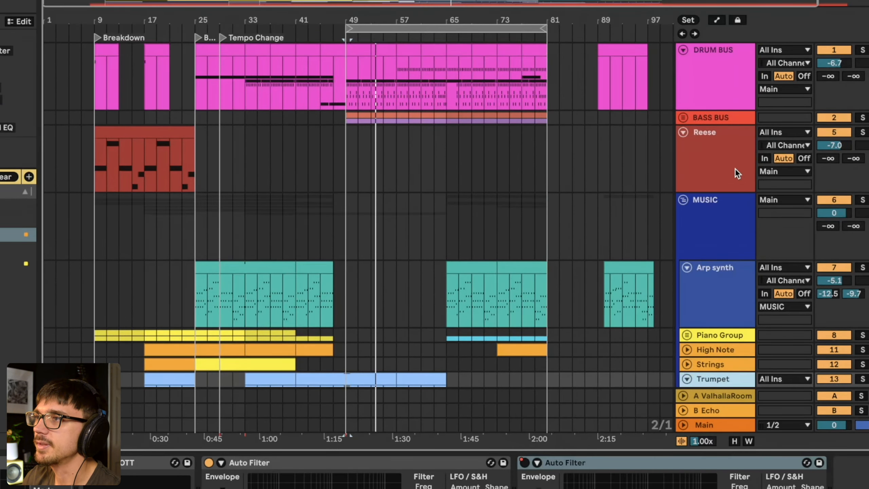
# Unfold the BASS BUS group and select its SUB track
pyautogui.click(705, 117)
pyautogui.click(683, 117)
pyautogui.click(700, 202)
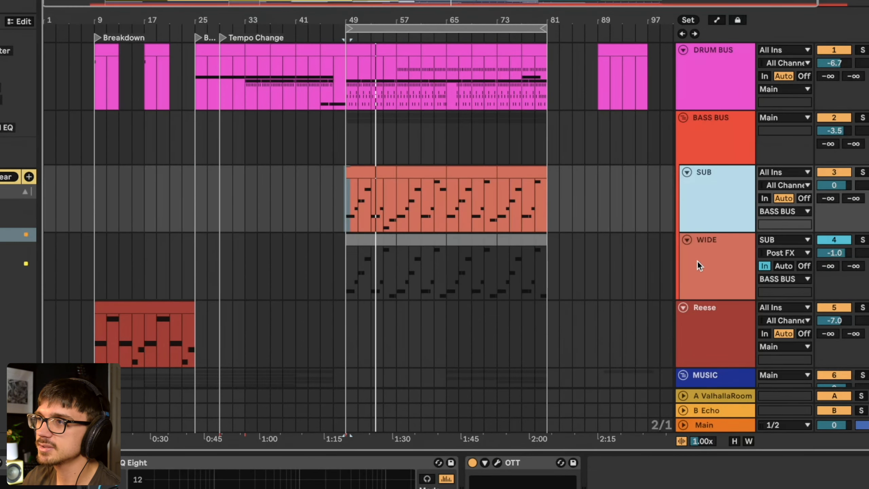
pyautogui.click(715, 263)
pyautogui.click(723, 207)
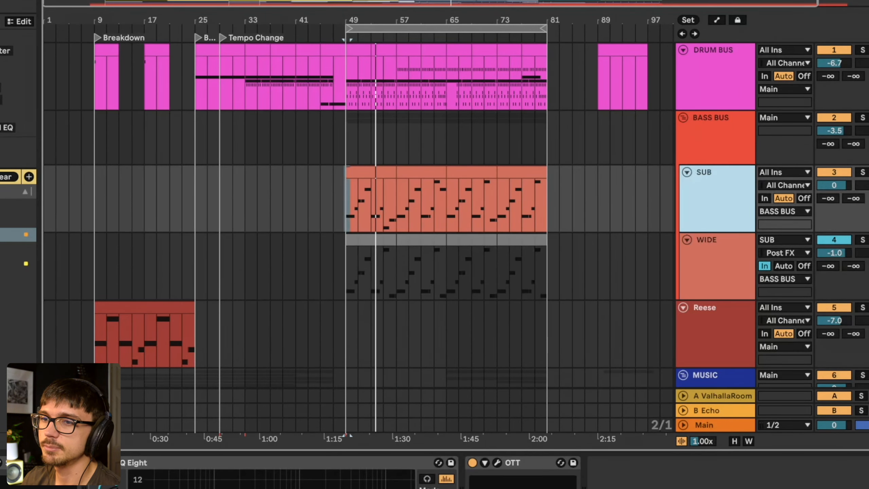
# Solo the SUB track and play its first clip
pyautogui.click(858, 172)
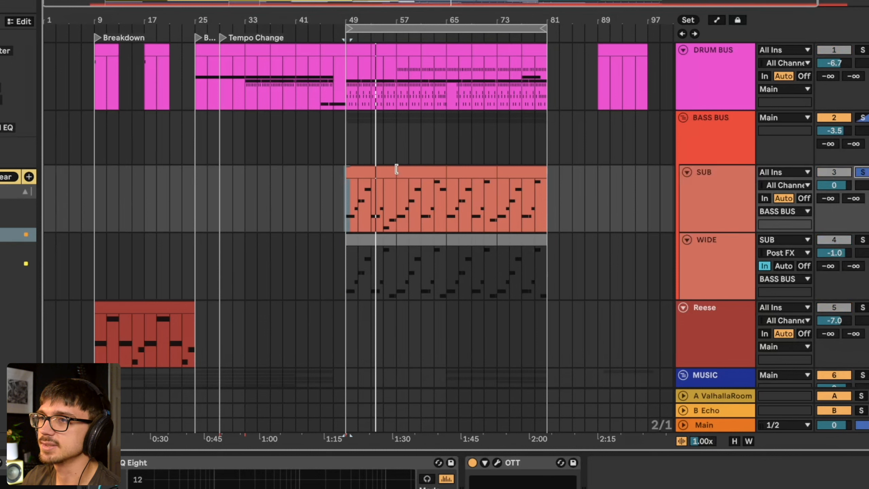
pyautogui.click(388, 169)
pyautogui.press('space')
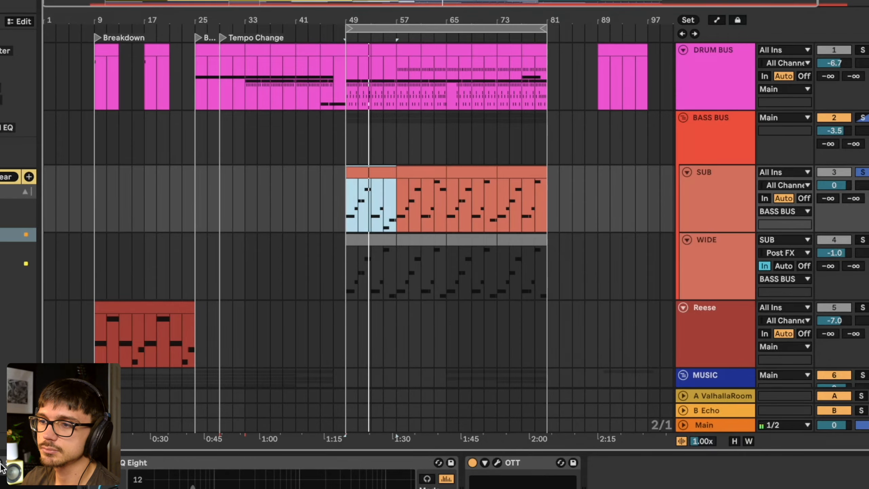
# Audition the SUB track's Serum patch with oscillator B off and on, and check its Envelope 2 and effects rack
pyautogui.click(1, 463)
pyautogui.moveTo(147, 8); pyautogui.dragTo(459, 29)
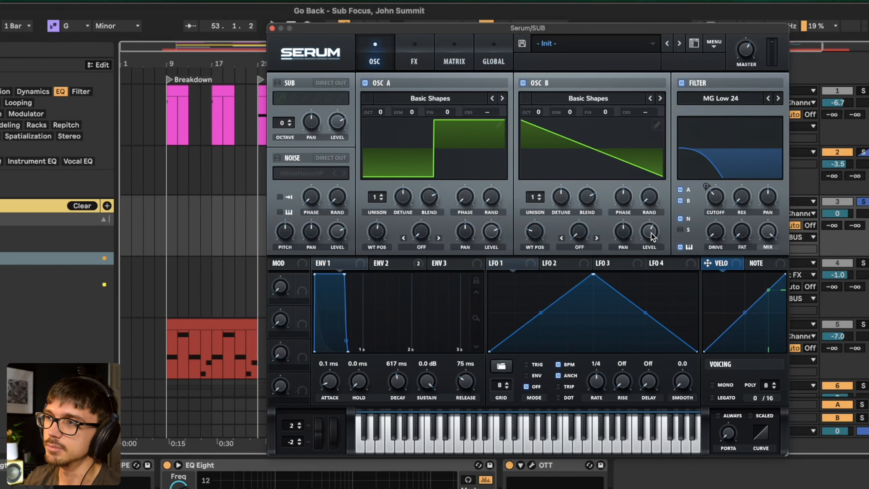
pyautogui.click(523, 83)
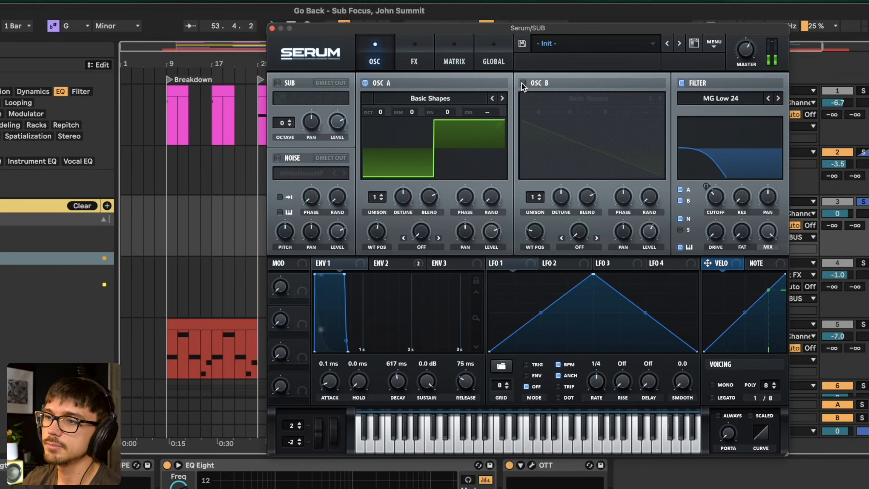
pyautogui.click(522, 83)
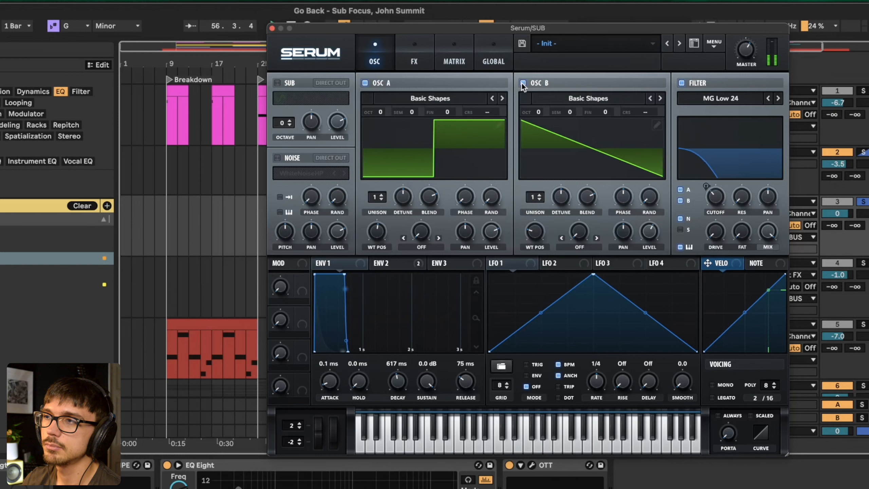
pyautogui.click(521, 82)
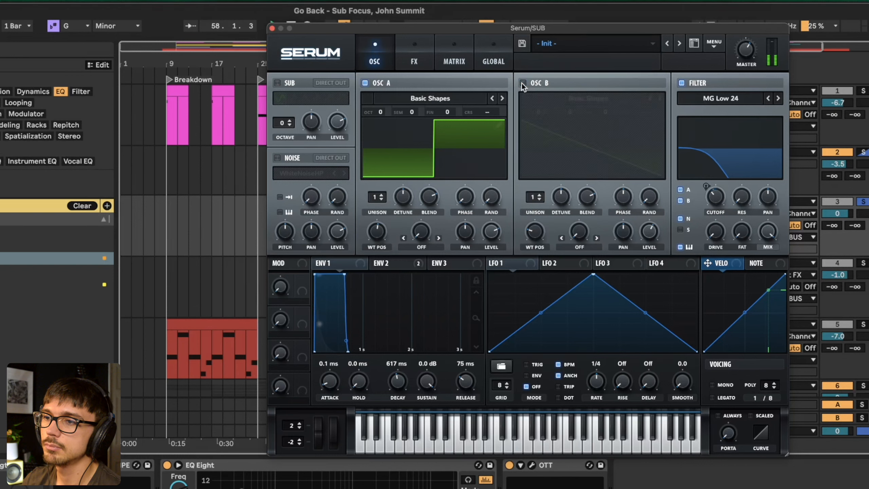
pyautogui.click(521, 83)
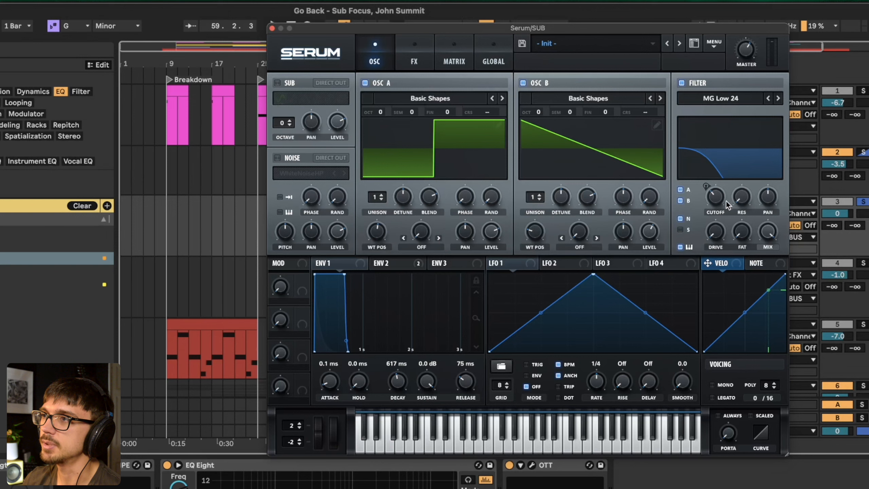
pyautogui.click(385, 267)
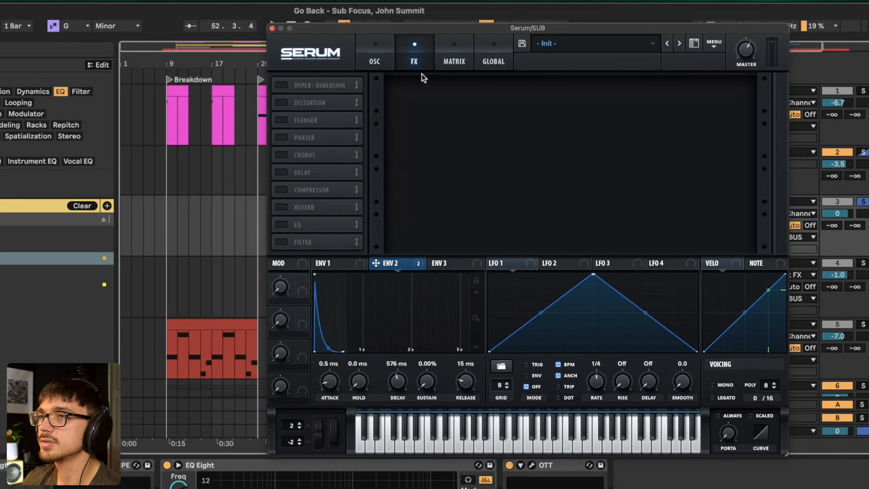
pyautogui.click(271, 28)
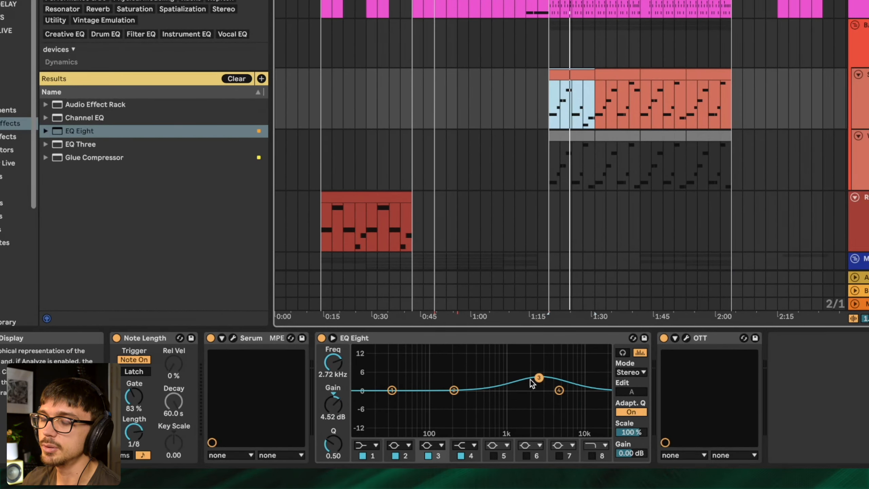
# Play the SUB track while inspecting its EQ Eight and OTT devices
pyautogui.click(364, 338)
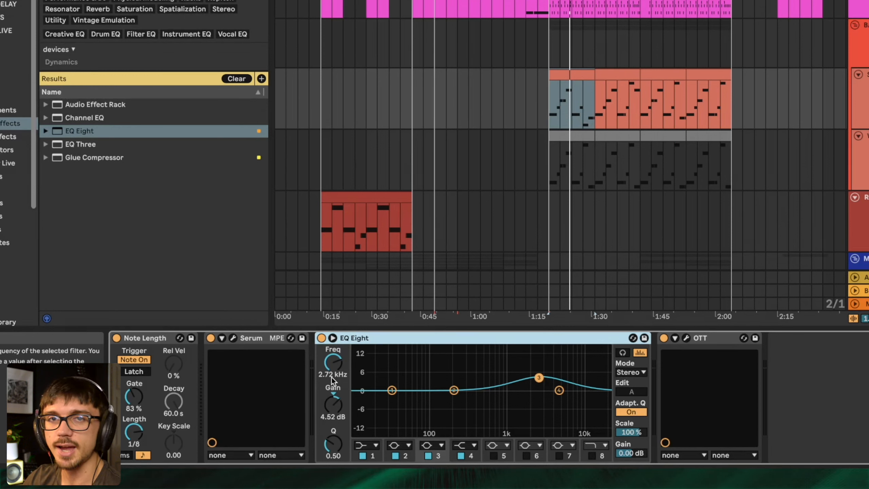
pyautogui.press('space')
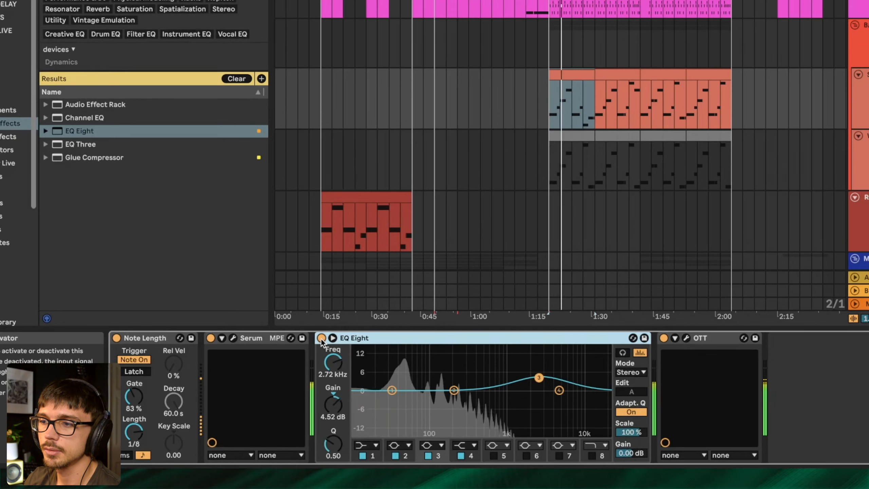
pyautogui.click(693, 337)
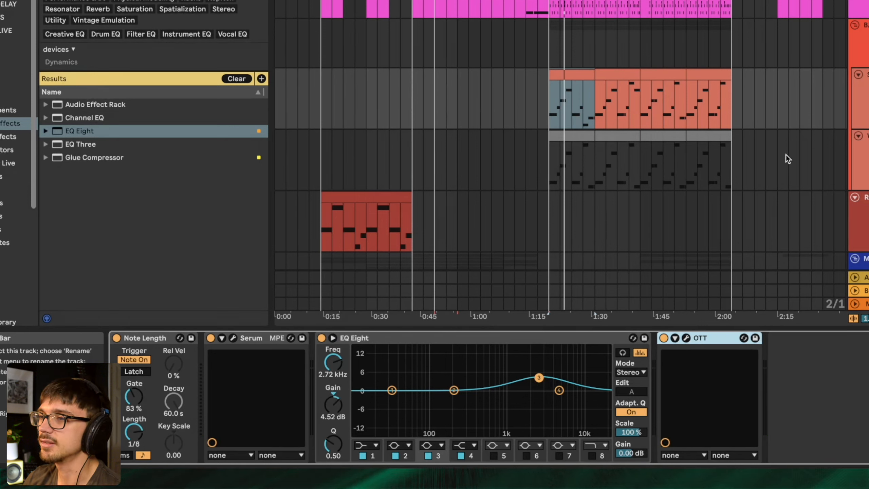
pyautogui.press('space')
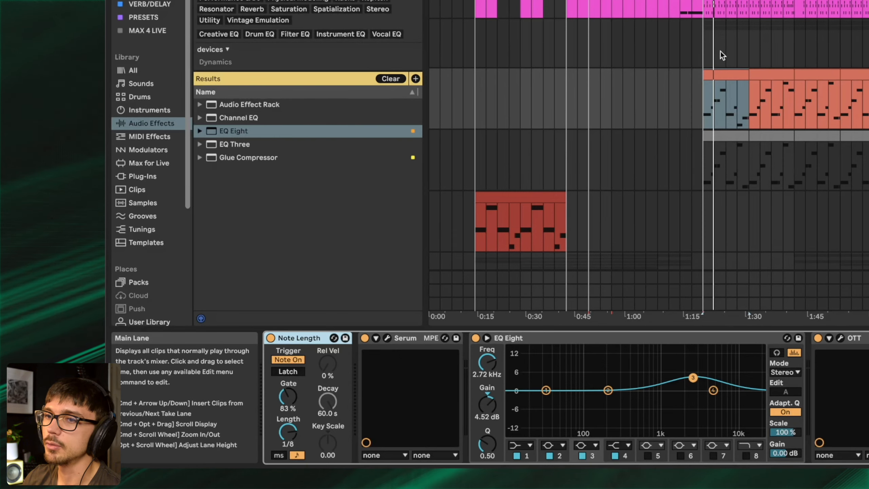
# Open the first SUB clip in an enlarged note editor and examine its repeated bass notes
pyautogui.click(719, 75)
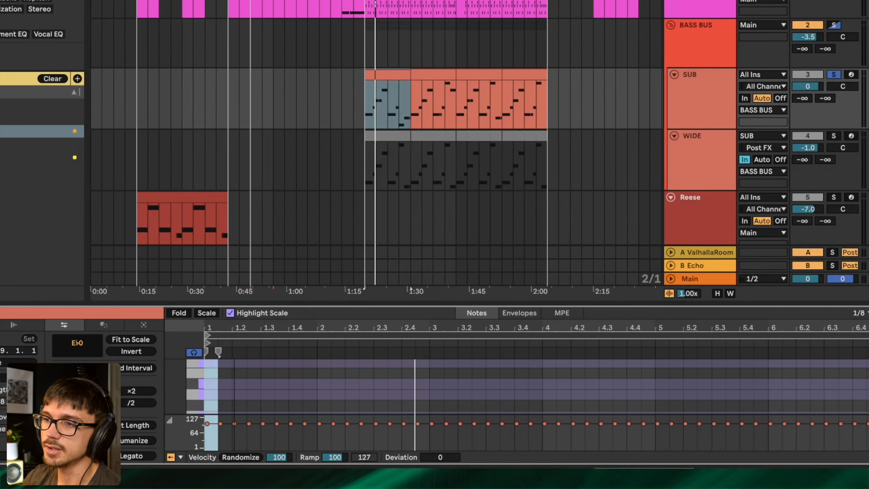
pyautogui.scroll(-5, 241, 385)
pyautogui.moveTo(277, 308); pyautogui.dragTo(262, 90)
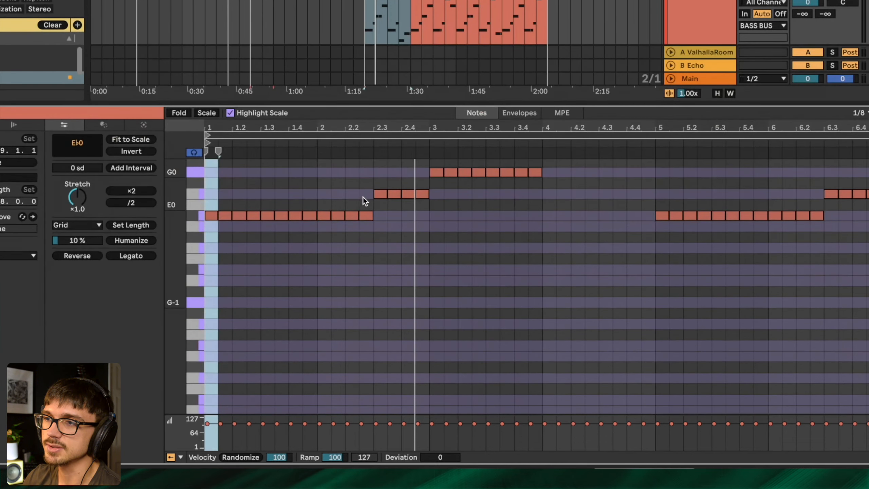
pyautogui.moveTo(379, 127); pyautogui.dragTo(370, 177)
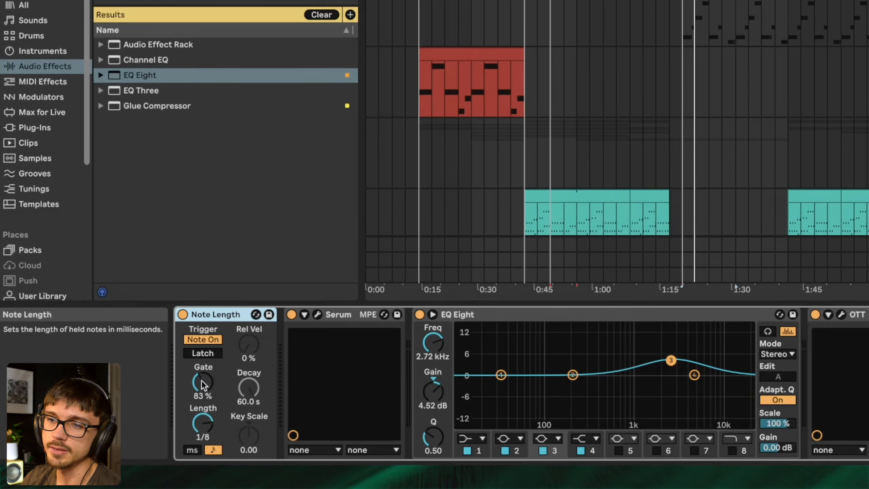
# Check the Note Length device's length and gate, and toggle the device off and on during playback to compare
pyautogui.click(197, 432)
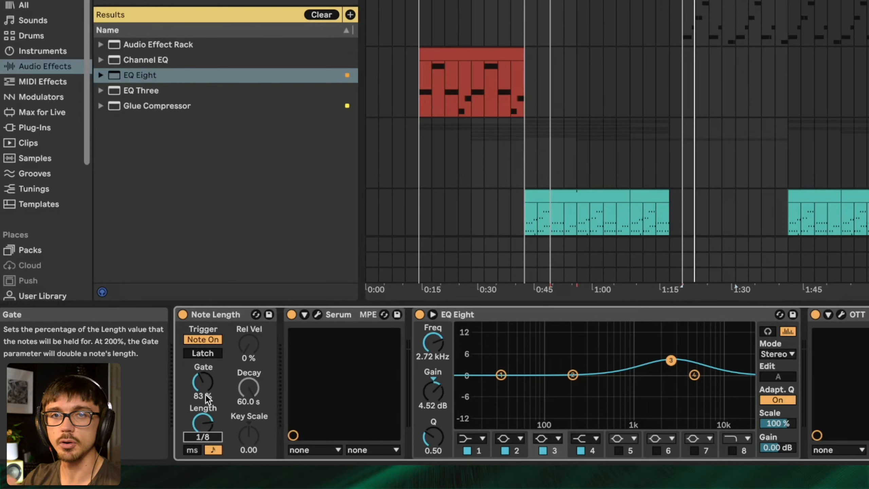
pyautogui.click(183, 314)
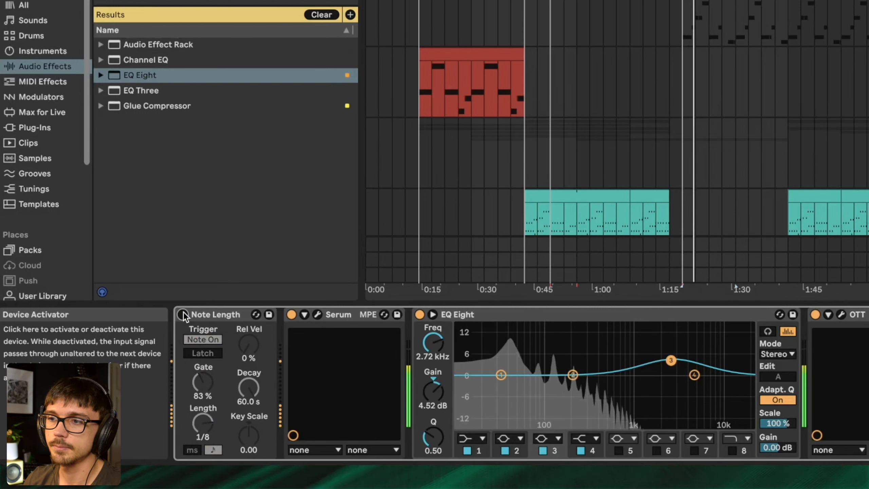
pyautogui.click(183, 314)
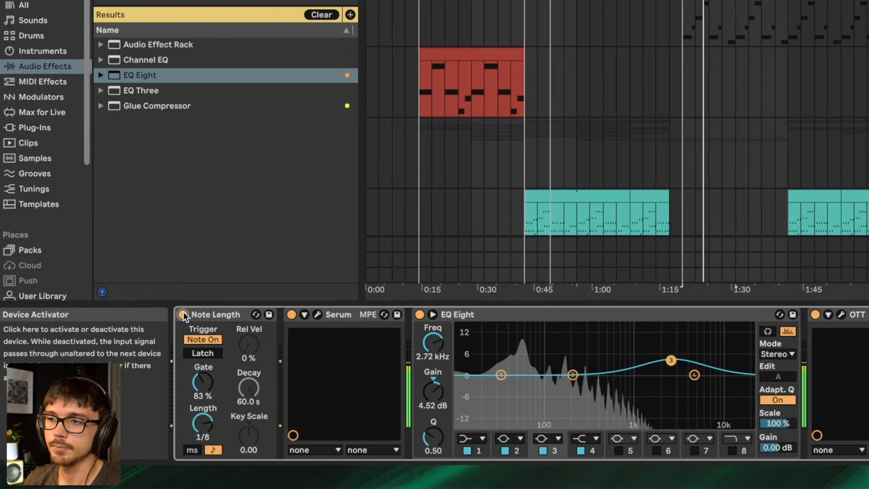
pyautogui.click(183, 314)
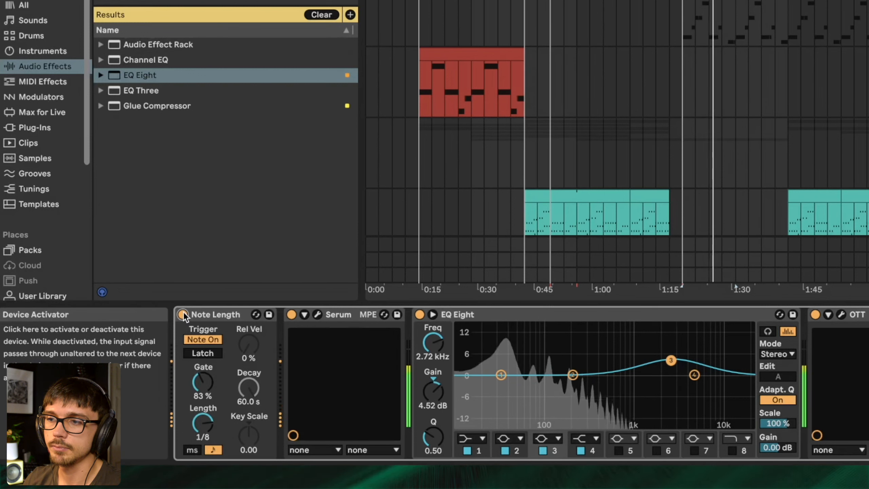
# Open the WIDE track's Serum patch, compare playback with the noise oscillator off and on, and check Envelopes 2 and 1
pyautogui.click(183, 314)
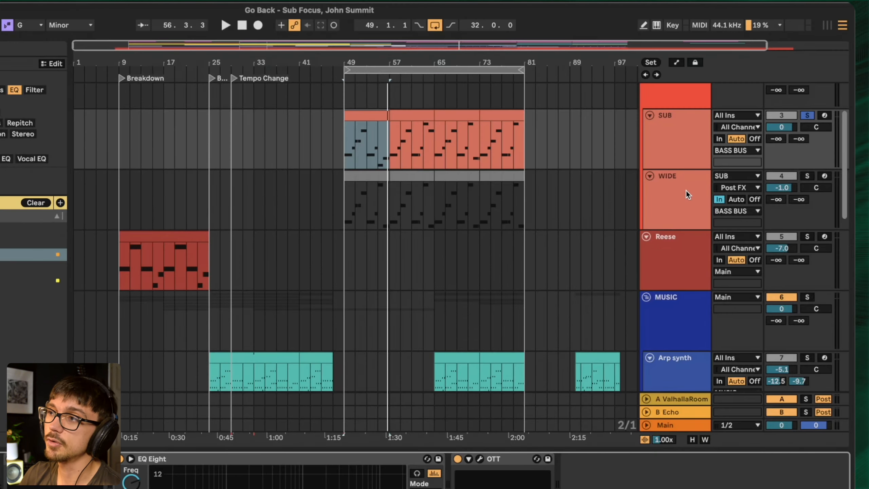
pyautogui.click(684, 191)
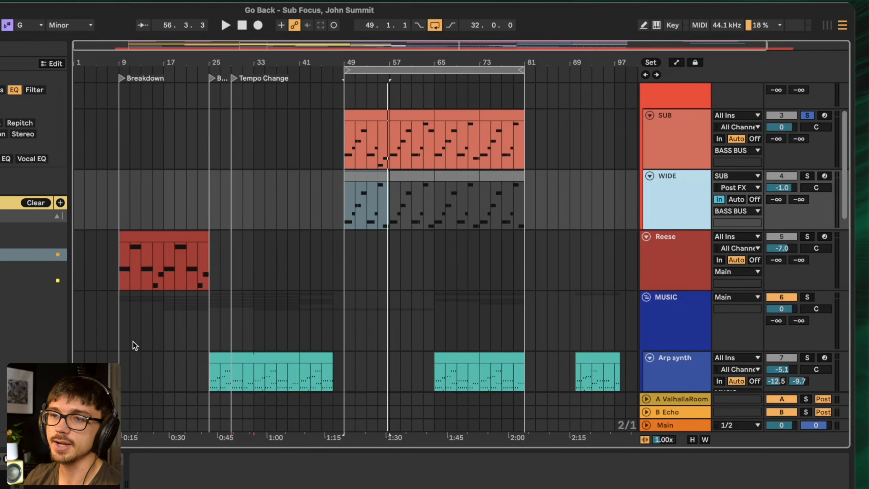
pyautogui.click(146, 441)
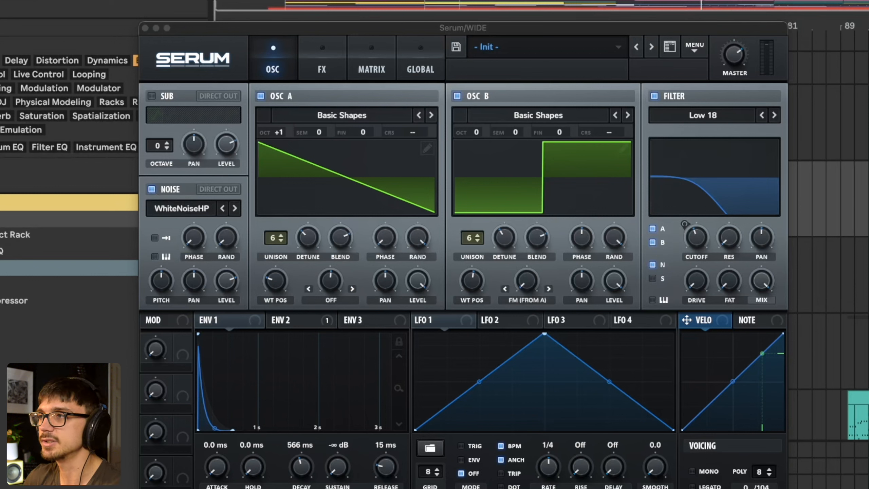
pyautogui.click(150, 190)
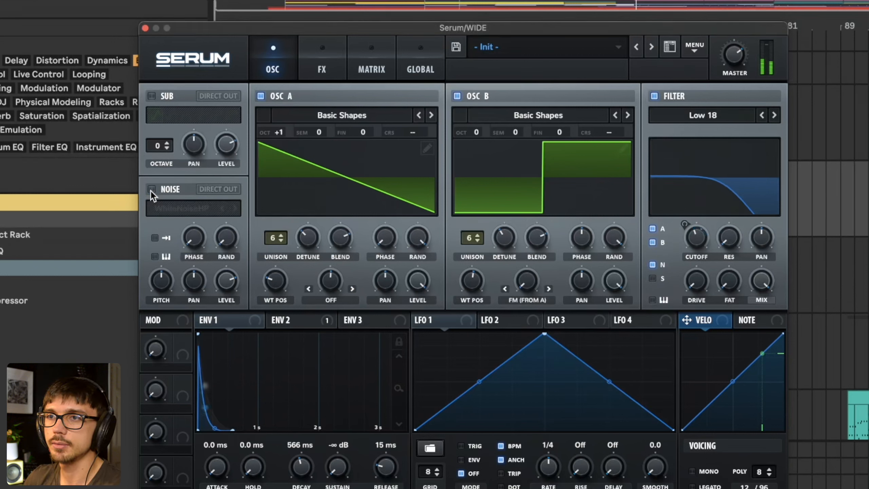
pyautogui.click(150, 190)
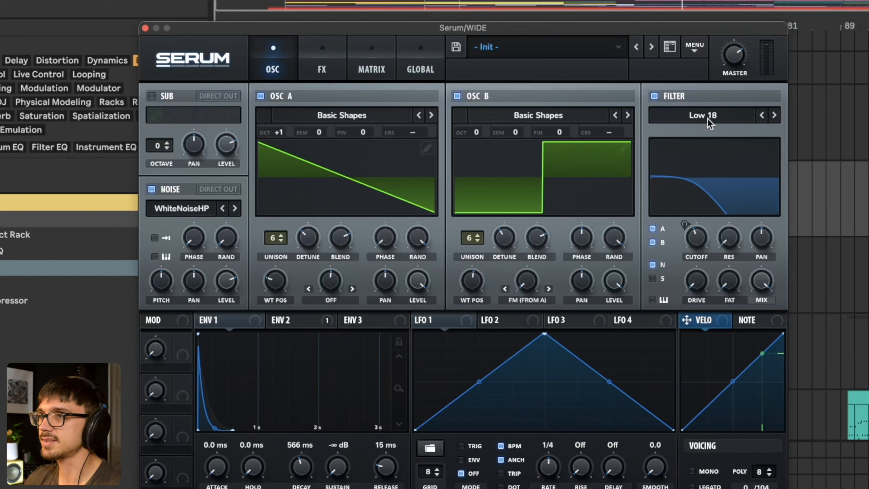
pyautogui.click(277, 322)
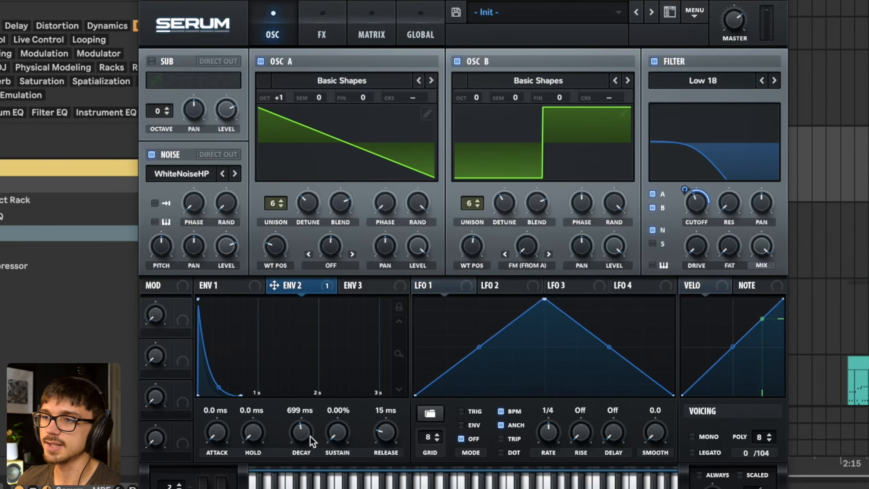
pyautogui.click(226, 286)
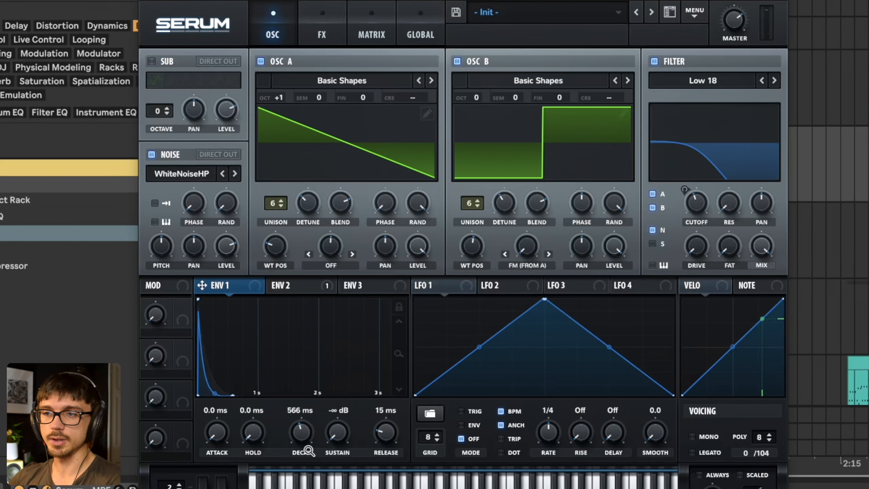
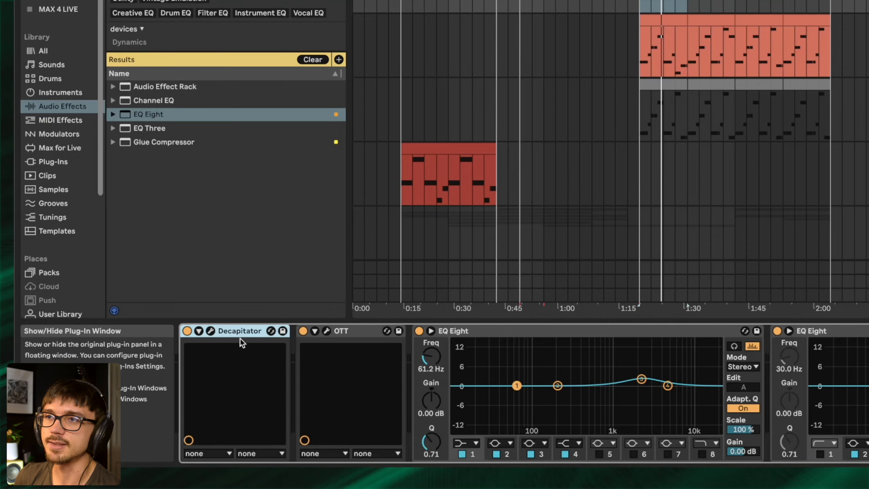
# Inspect the BASS BUS Decapitator's settings, and compare the bass with the device off and on during playback
pyautogui.click(210, 331)
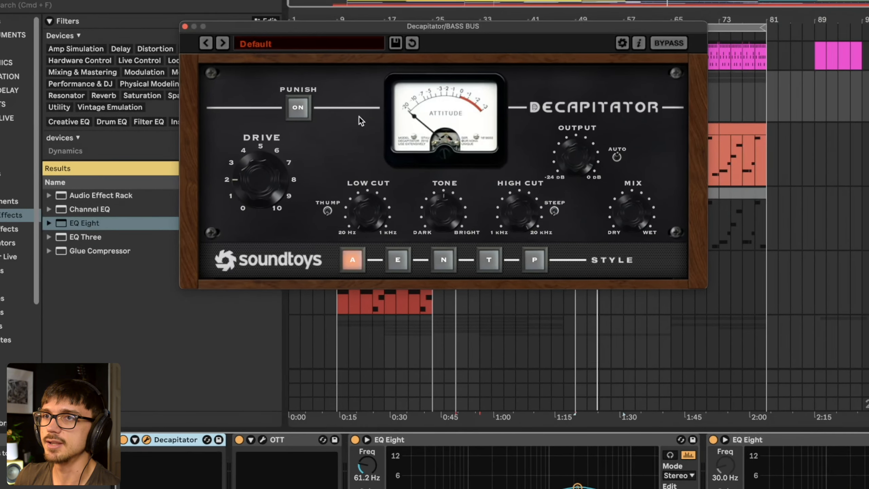
pyautogui.click(184, 26)
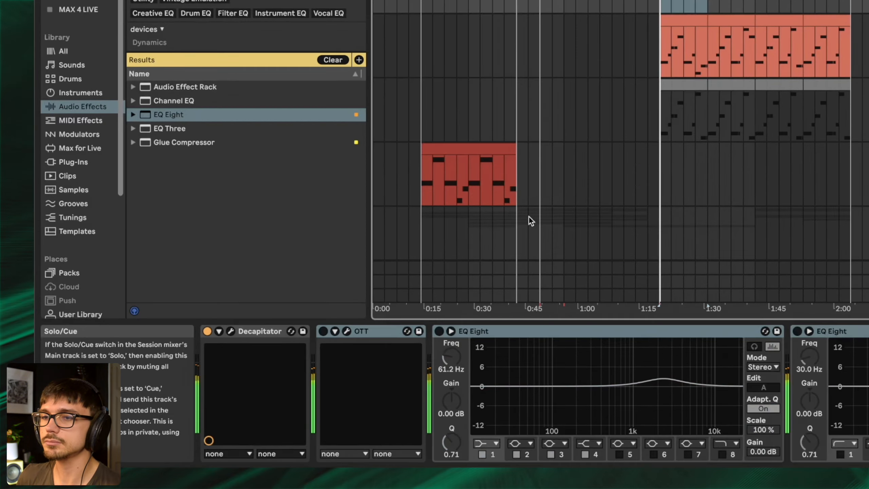
pyautogui.click(208, 331)
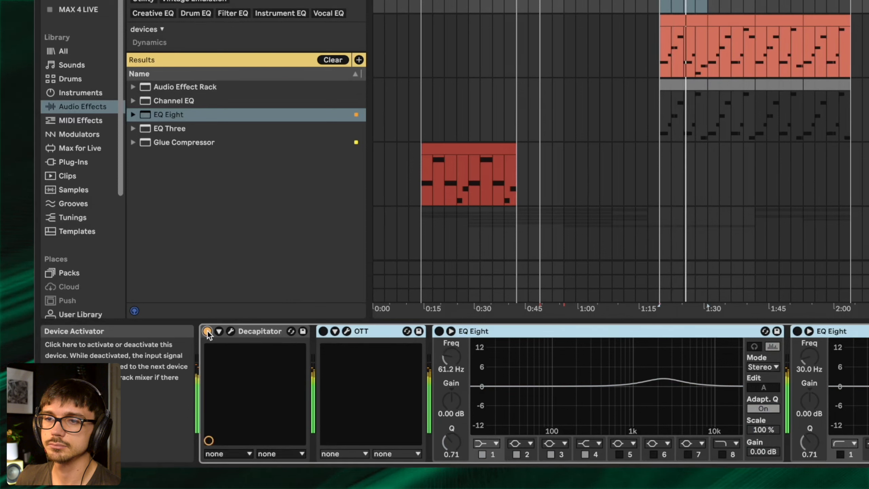
pyautogui.click(207, 330)
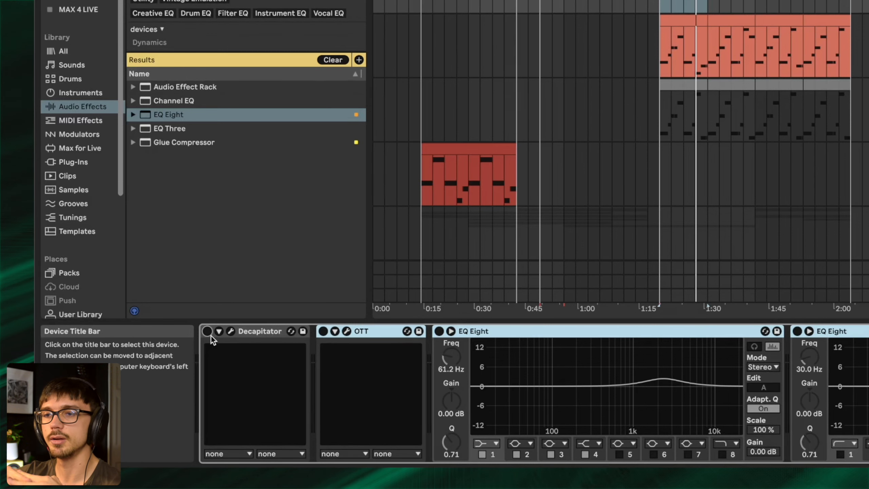
pyautogui.click(208, 333)
# Turn on the BASS BUS OTT, inspect its settings, and compare playback with it off and on
pyautogui.click(323, 331)
pyautogui.click(337, 331)
pyautogui.click(336, 332)
pyautogui.click(345, 332)
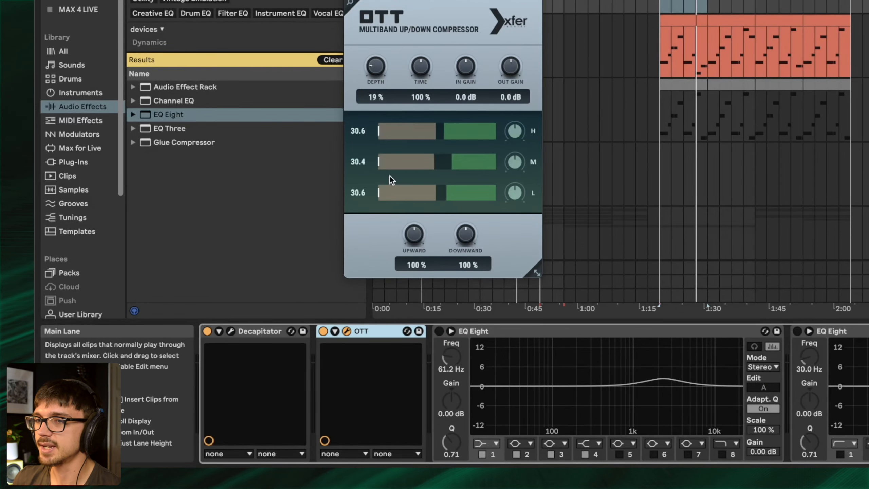
pyautogui.press('space')
pyautogui.click(323, 331)
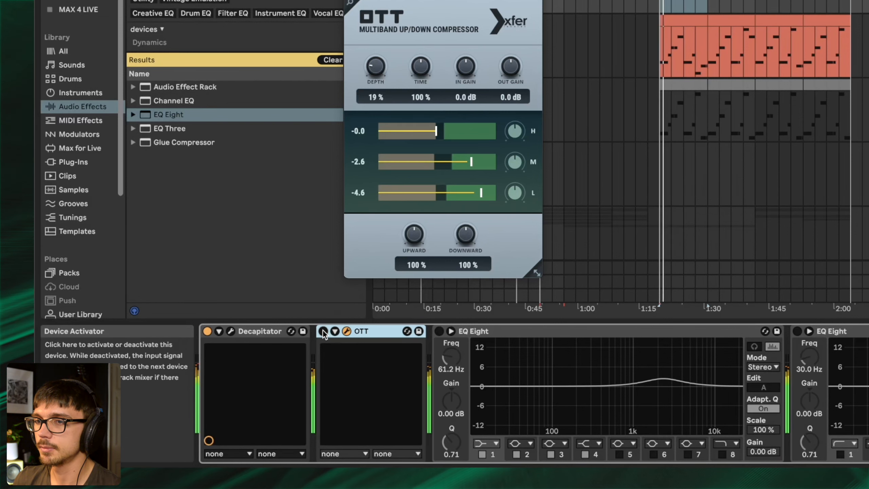
pyautogui.click(323, 332)
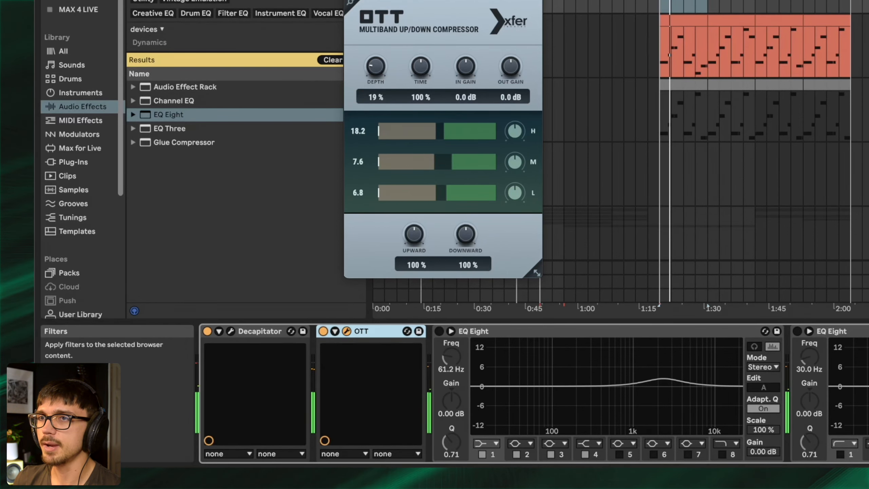
pyautogui.click(349, 0)
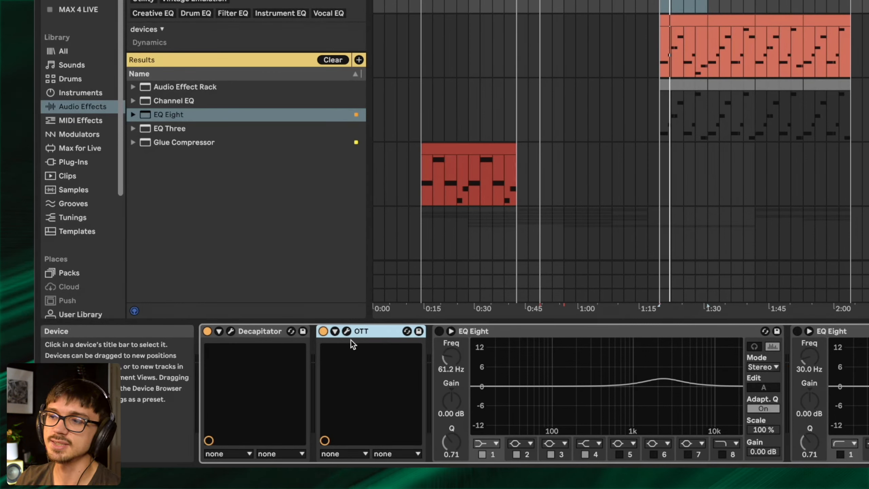
# Turn on the first EQ Eight on the BASS BUS and play the bass while examining band 3
pyautogui.click(490, 331)
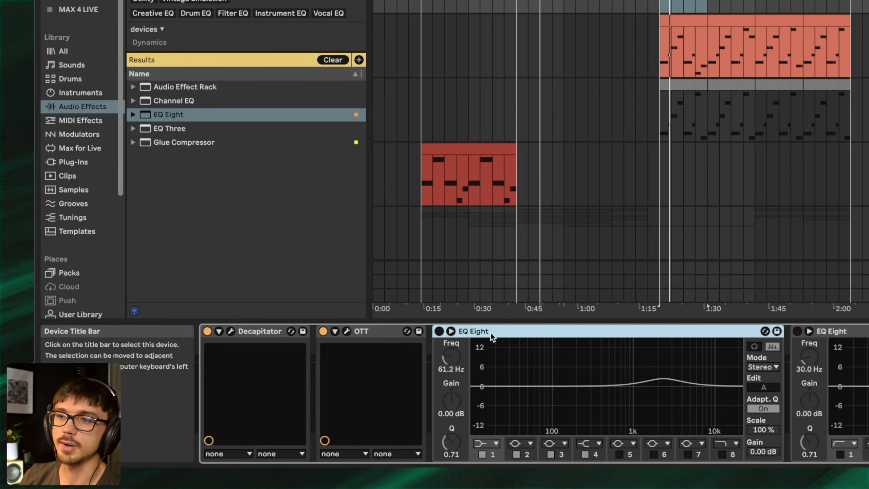
pyautogui.click(439, 331)
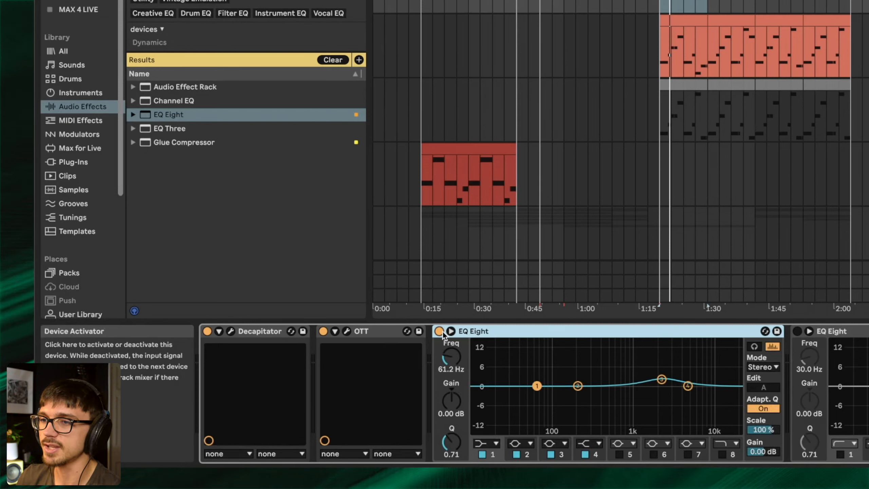
pyautogui.press('space')
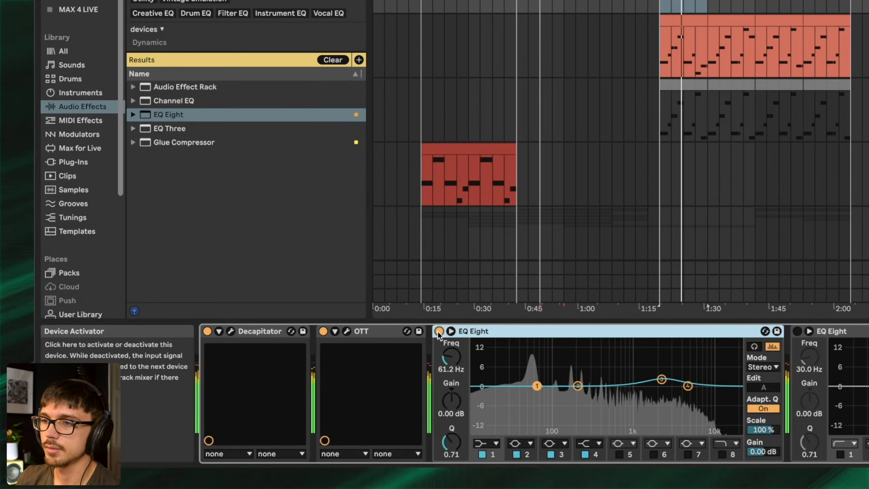
pyautogui.click(662, 381)
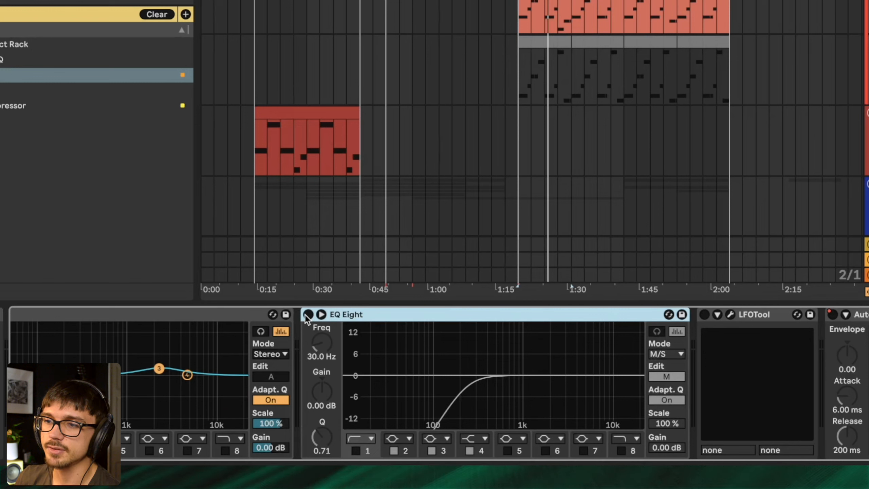
# Turn on the second EQ Eight, keep its mode at M/S, and switch to editing the side channel
pyautogui.click(306, 315)
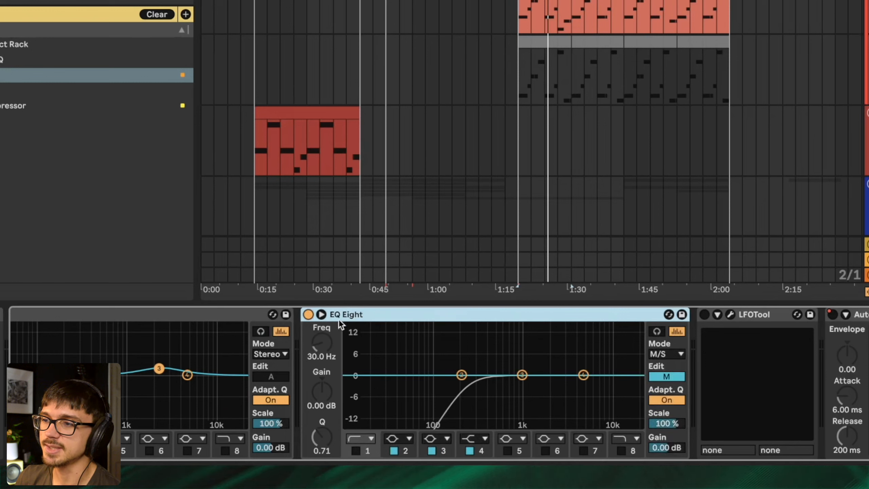
pyautogui.click(676, 353)
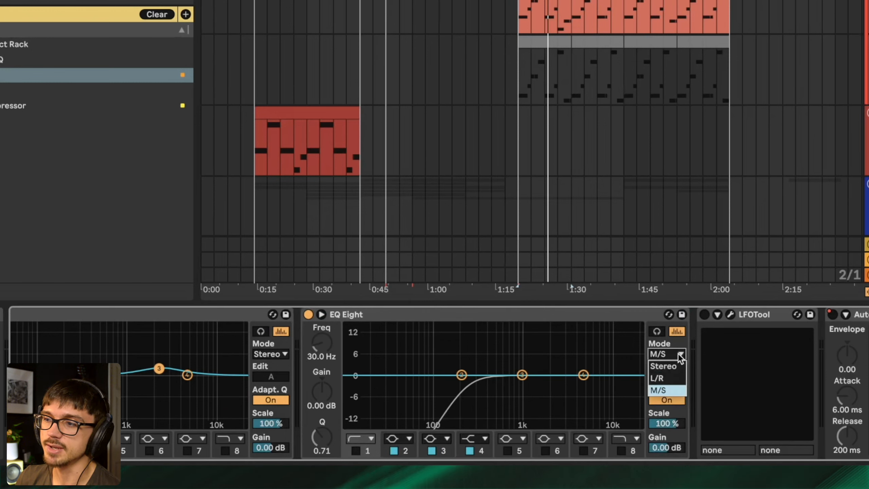
pyautogui.click(663, 391)
pyautogui.click(666, 376)
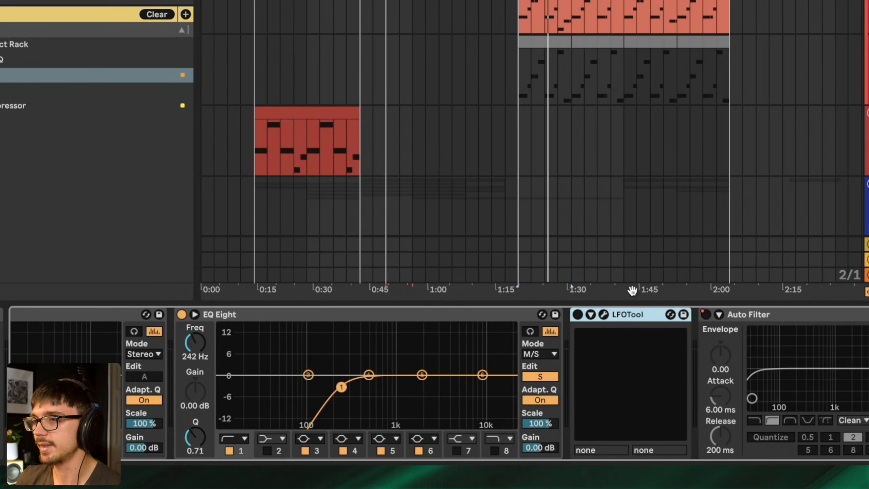
# Turn on the BASS BUS LFOTool and open its window to inspect the shape
pyautogui.click(577, 314)
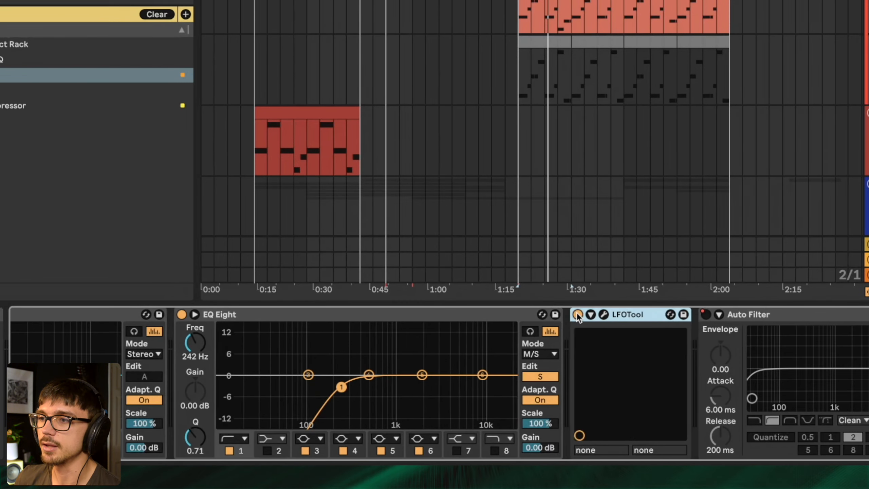
pyautogui.click(602, 314)
pyautogui.moveTo(338, 0); pyautogui.dragTo(344, 47)
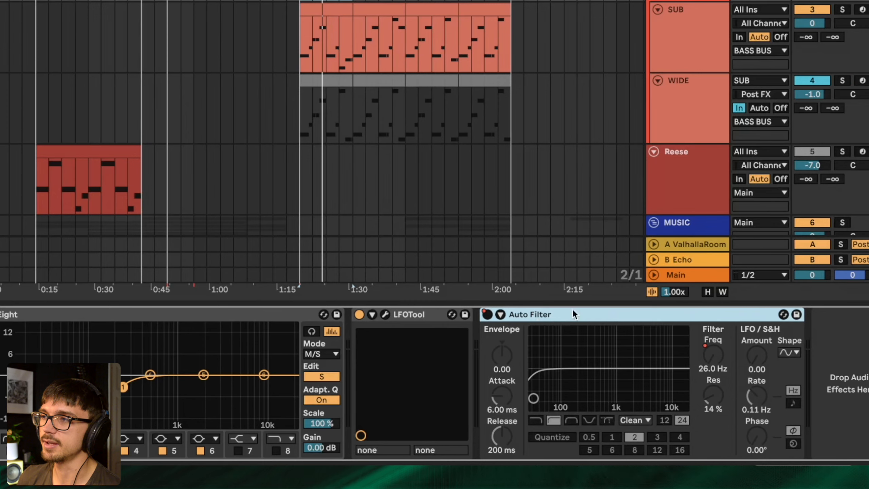
# Unfold the Piano Group, select the Main Piano track, and solo it
pyautogui.click(688, 11)
pyautogui.click(680, 176)
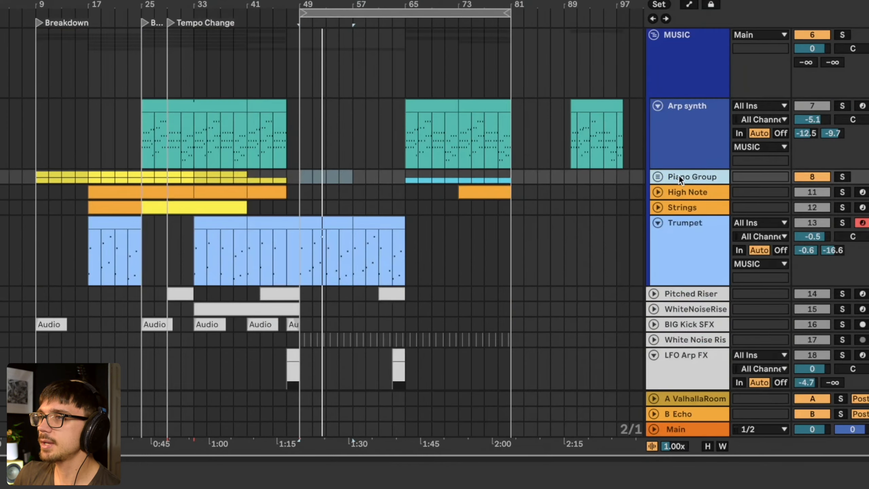
pyautogui.click(654, 178)
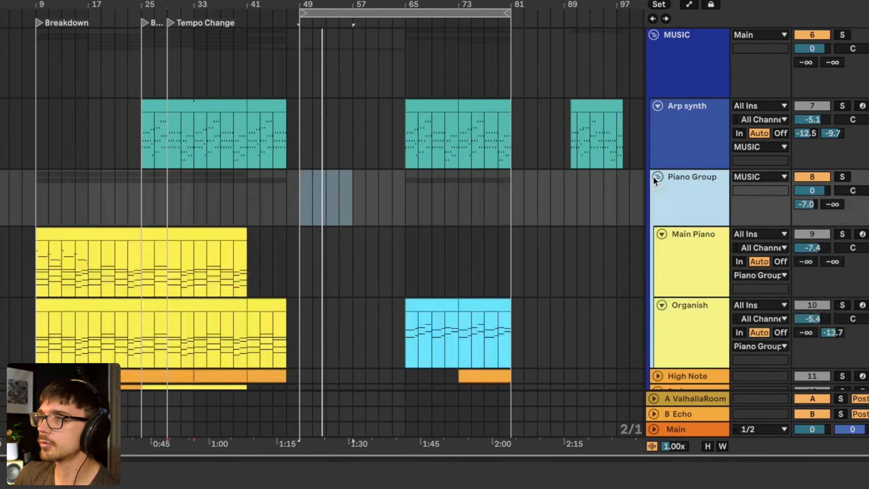
pyautogui.click(701, 246)
pyautogui.scroll(-2, 581, 239)
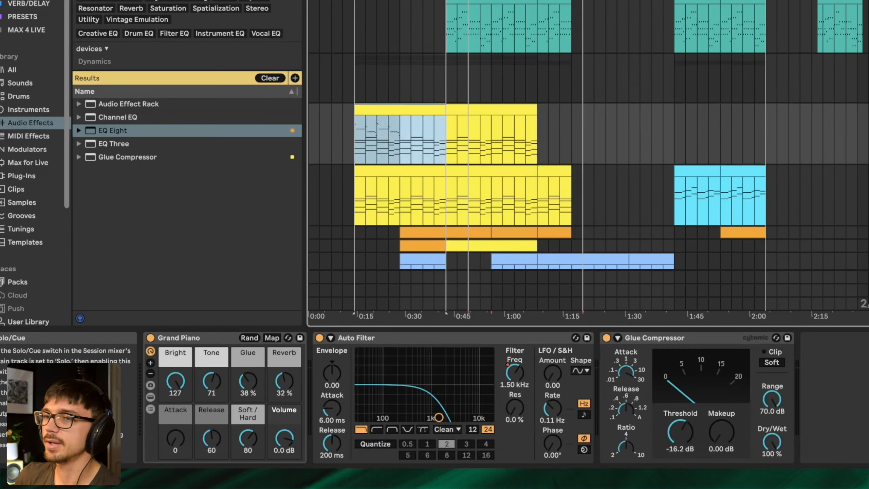
pyautogui.click(842, 205)
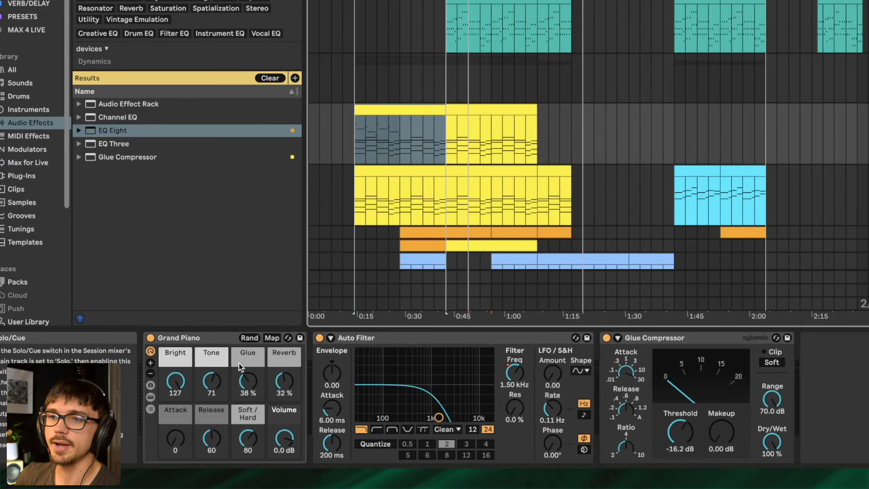
# Inspect the Main Piano's Grand Piano rack, Auto Filter, and the Glue Compressor's attack and release settings
pyautogui.click(191, 334)
pyautogui.click(387, 340)
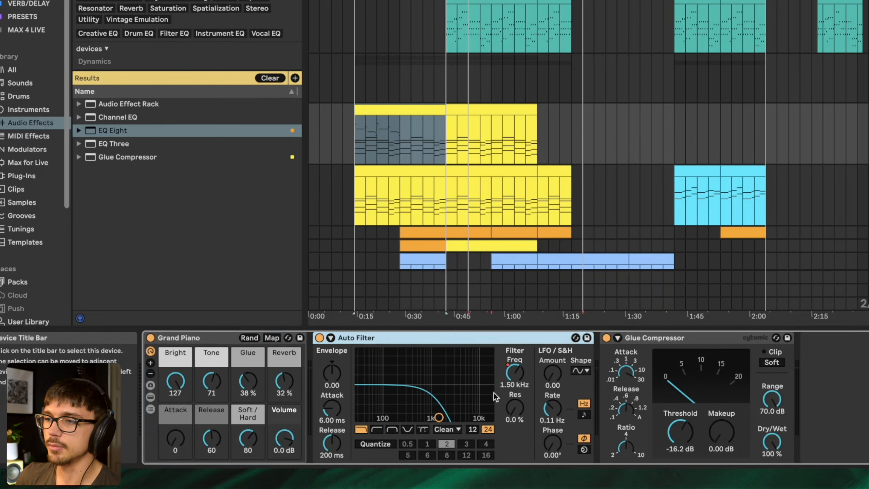
pyautogui.click(657, 339)
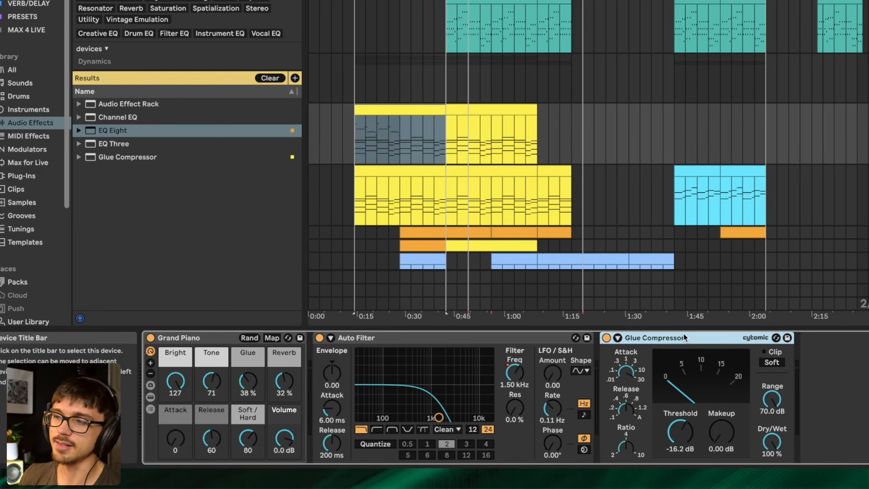
pyautogui.click(632, 377)
pyautogui.click(633, 412)
# Play the Main Piano and compare its sound with the Glue Compressor off and on
pyautogui.press('space')
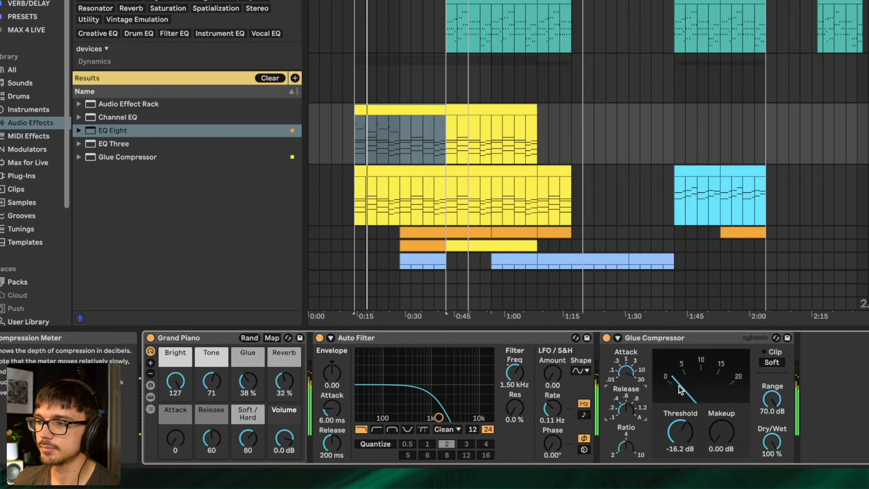
pyautogui.click(606, 338)
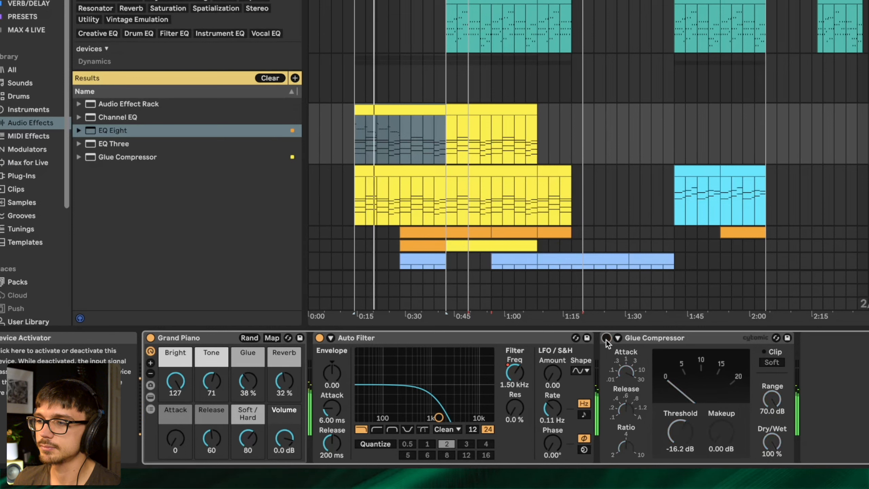
pyautogui.click(606, 338)
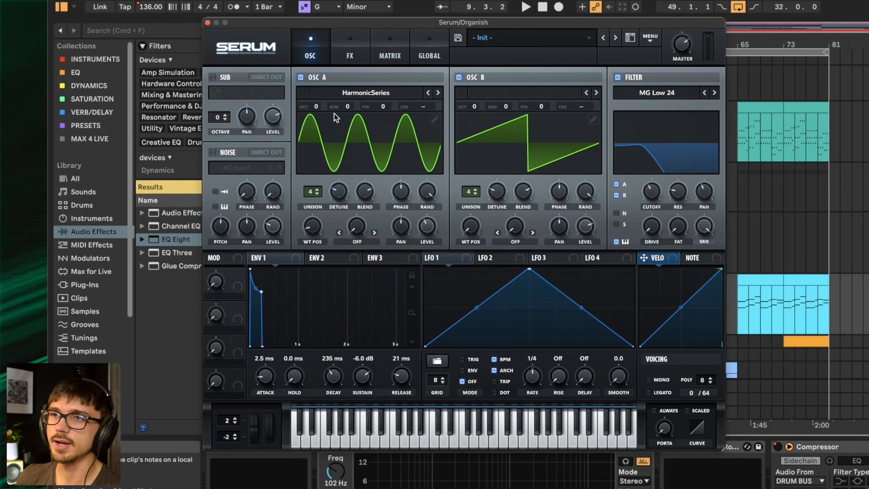
# Play the Organish Serum patch and compare its sound with the MG Low 24 filter off and on
pyautogui.moveTo(320, 223)
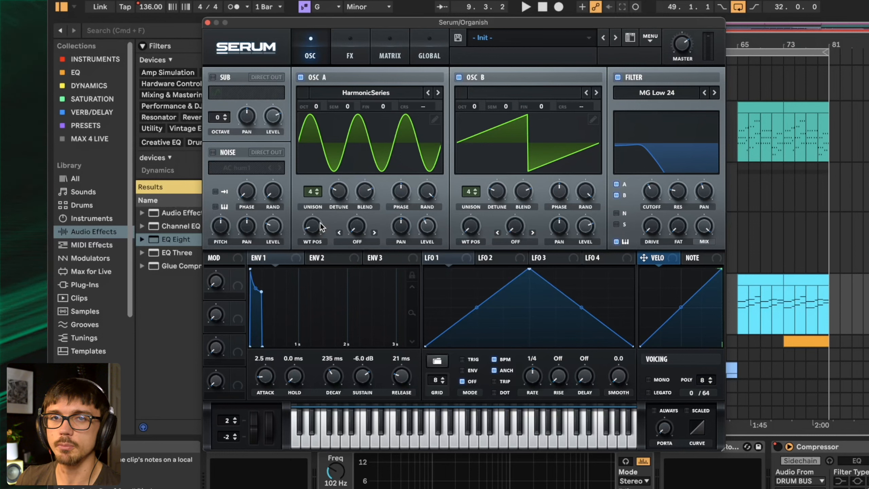
pyautogui.press('space')
pyautogui.click(617, 77)
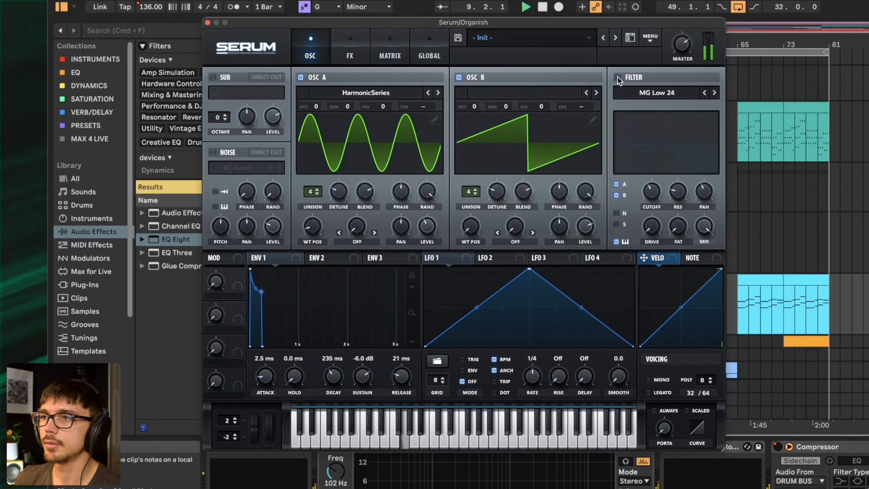
pyautogui.click(618, 78)
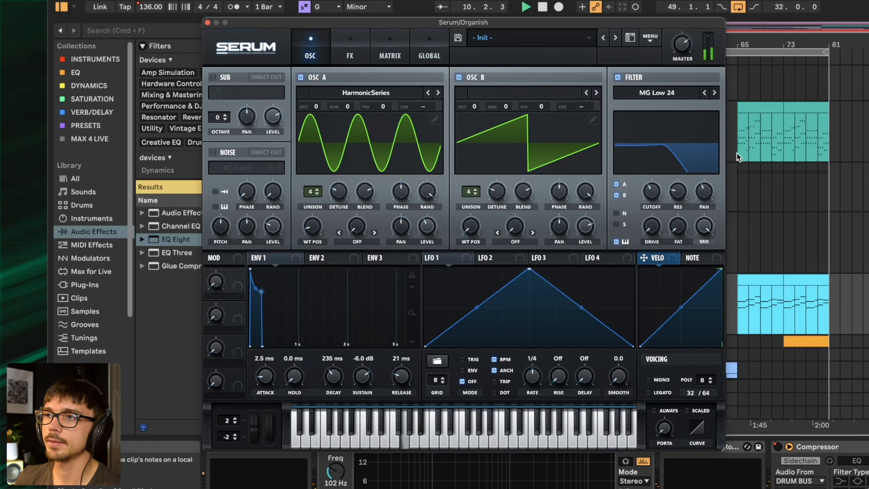
pyautogui.moveTo(652, 193)
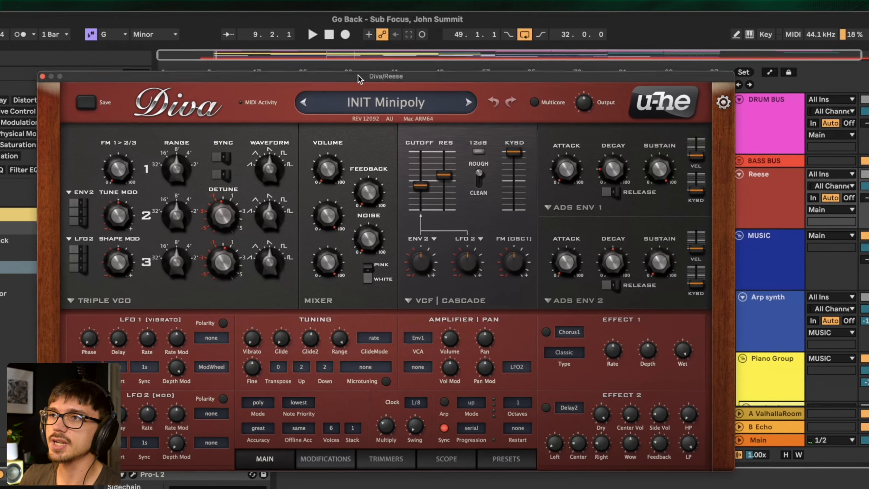
# Try the filter cutoff in the Reese's Diva patch and compare the full mix with the Reese track muted and unmuted
pyautogui.moveTo(275, 72); pyautogui.dragTo(228, 37)
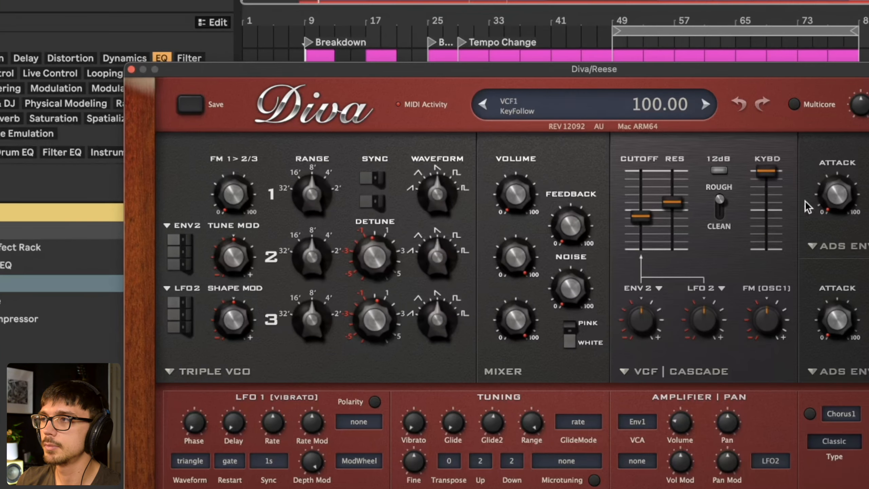
pyautogui.moveTo(638, 220)
pyautogui.mouseDown()
pyautogui.moveTo(643, 162)
pyautogui.moveTo(645, 219)
pyautogui.mouseUp()
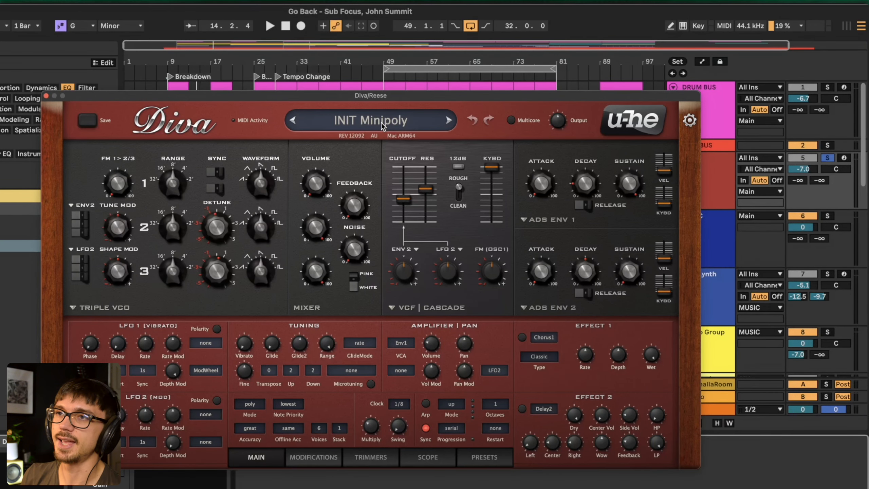
pyautogui.moveTo(240, 94); pyautogui.dragTo(294, 294)
pyautogui.press('space')
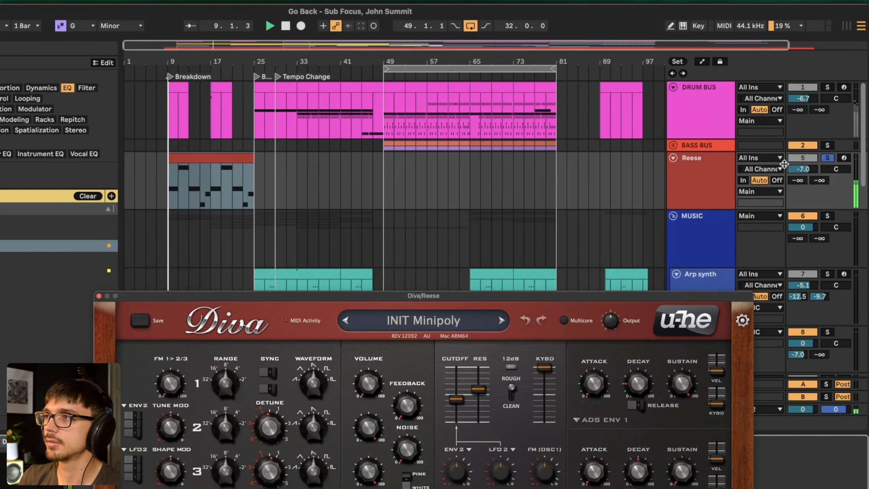
pyautogui.click(829, 159)
pyautogui.click(801, 159)
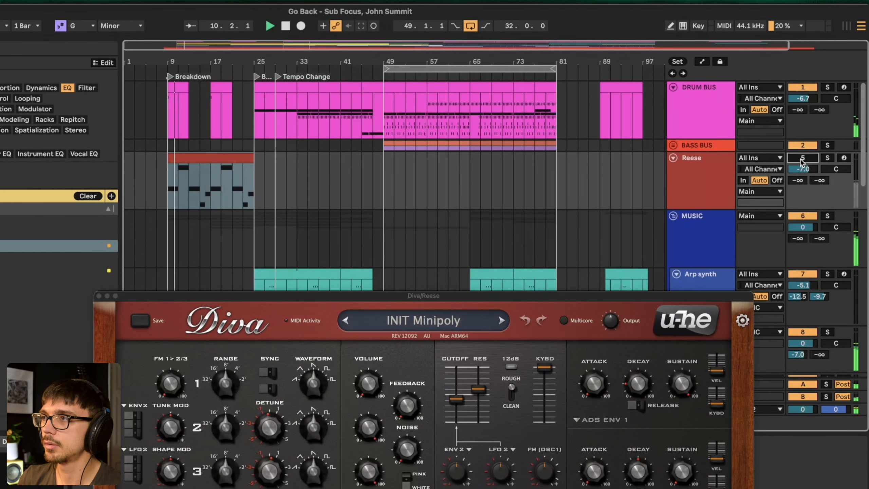
pyautogui.click(802, 158)
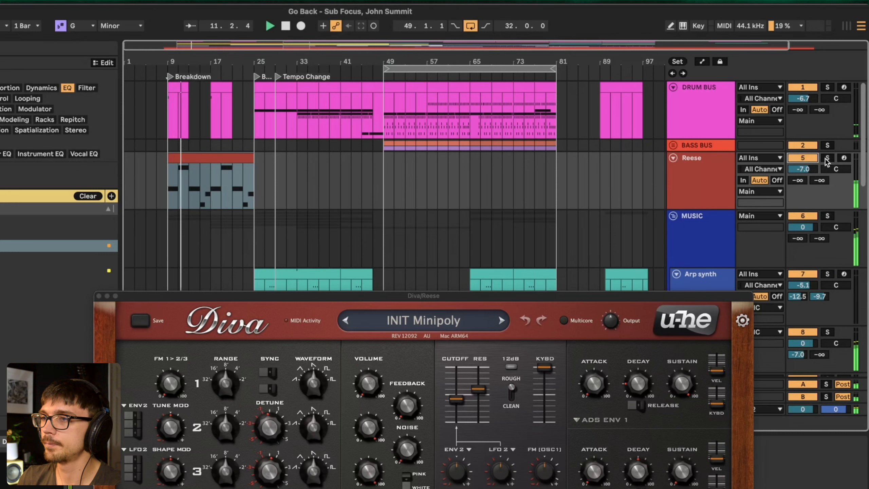
pyautogui.click(827, 159)
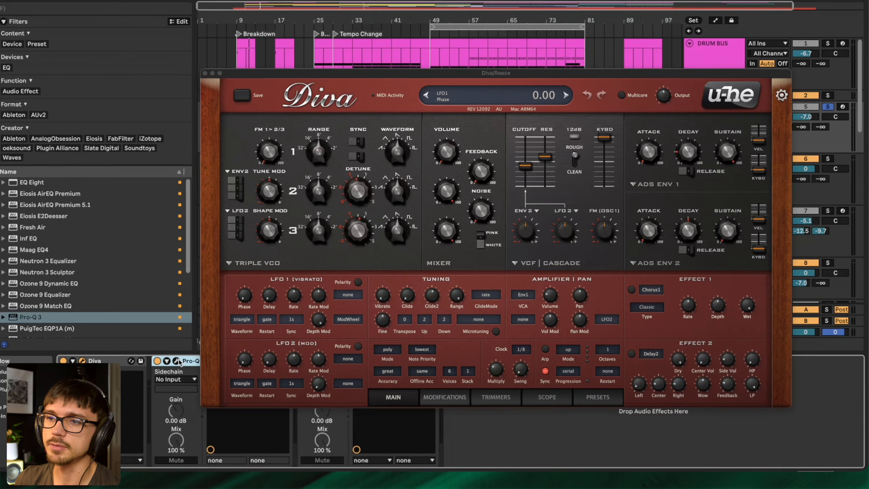
# Open the Reese's Pro-Q 3 beside the Diva window and watch the spectrum while raising the filter resonance from 0
pyautogui.click(177, 361)
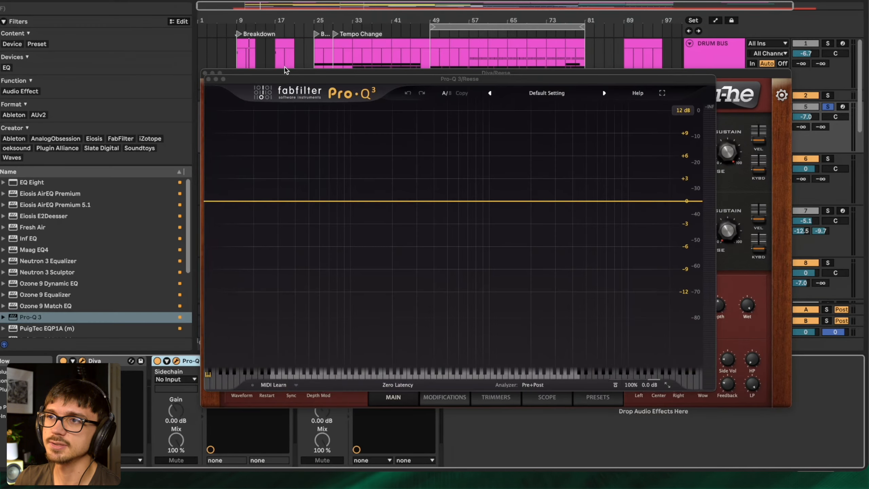
pyautogui.moveTo(374, 78); pyautogui.dragTo(176, 21)
pyautogui.moveTo(538, 73); pyautogui.dragTo(670, 60)
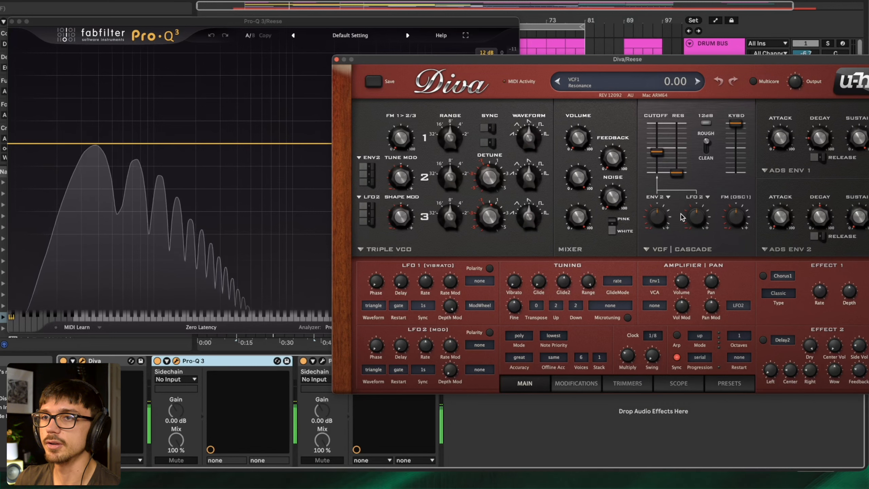
pyautogui.moveTo(676, 173); pyautogui.dragTo(678, 160)
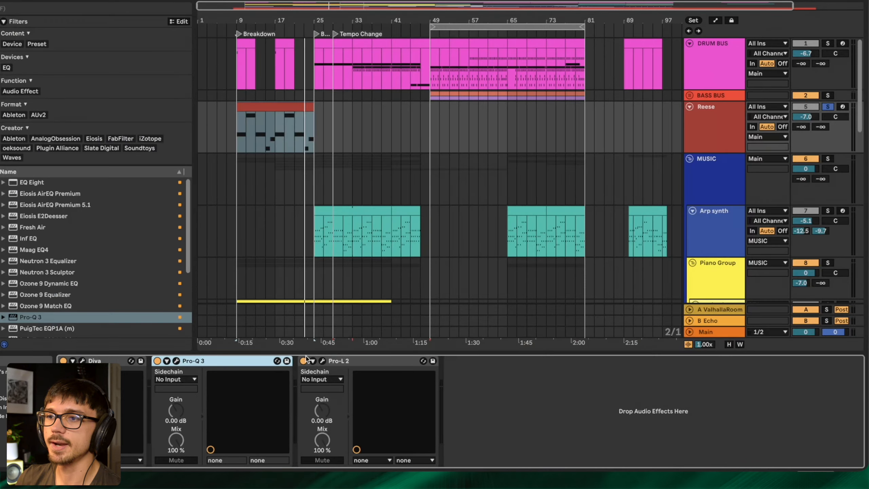
# Open the Reese's Pro-L 2 limiter and play the track to examine the gain reduction
pyautogui.click(322, 362)
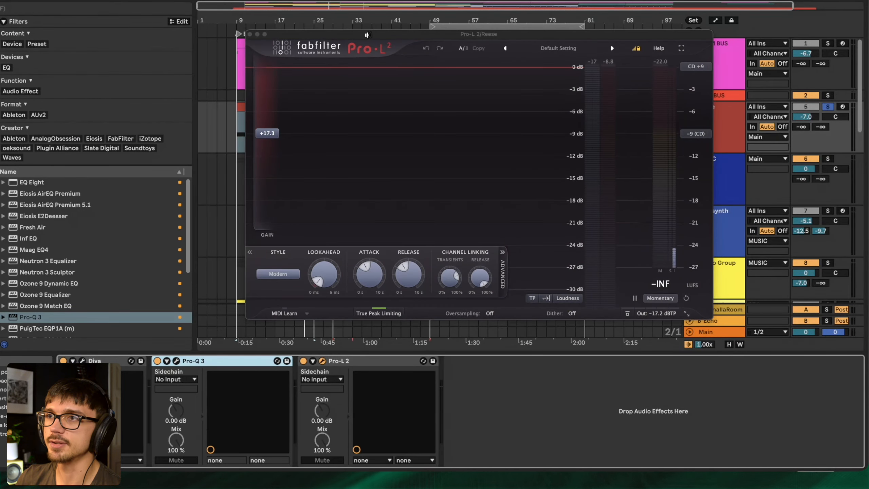
pyautogui.moveTo(366, 35); pyautogui.dragTo(218, 30)
pyautogui.press('space')
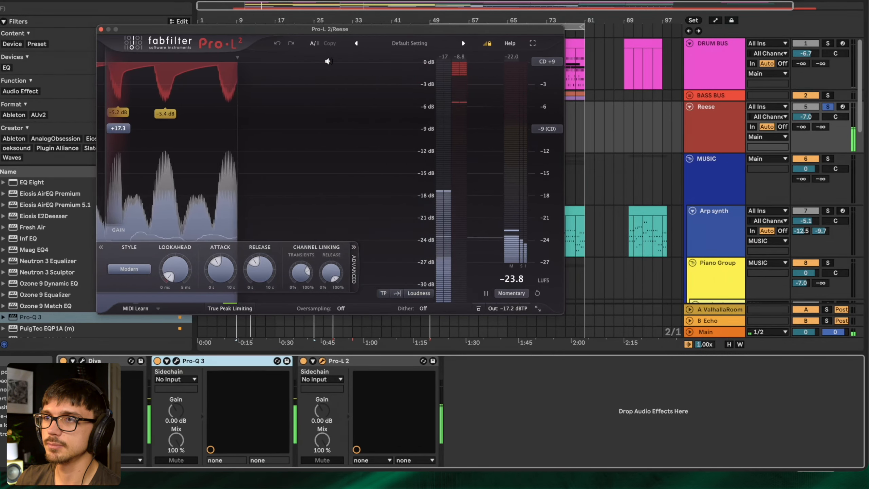
# Select the DRUM BUS track and bring up its drum rack pads and chains
pyautogui.click(722, 52)
pyautogui.hscroll(-10, 781, 456)
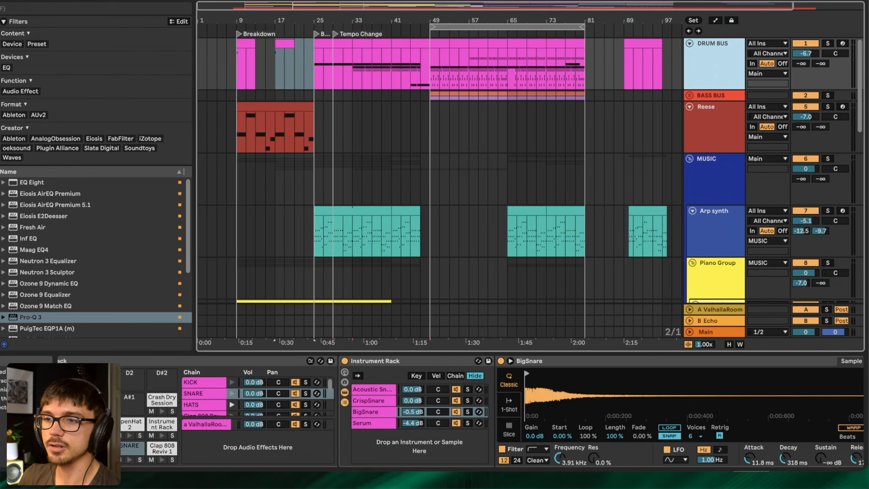
pyautogui.click(100, 446)
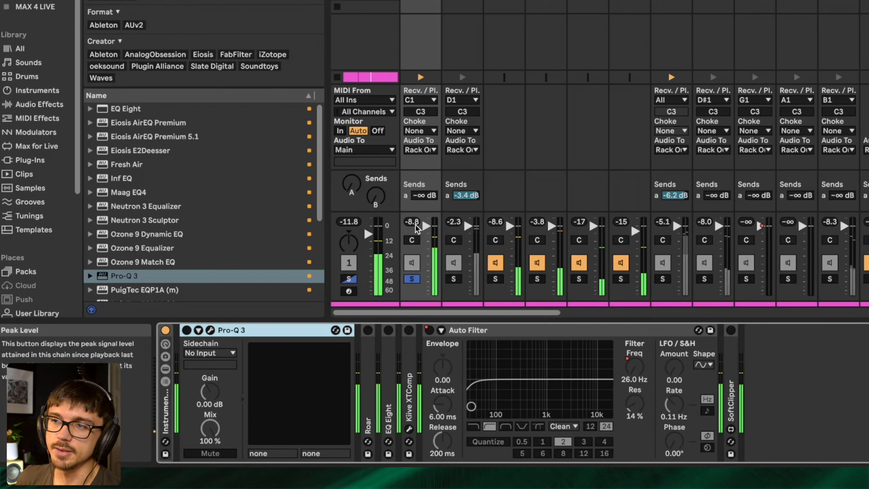
# Turn on the kick's Pro-Q 3 and compare the kick's sound with the EQ on and off in its open window
pyautogui.click(187, 330)
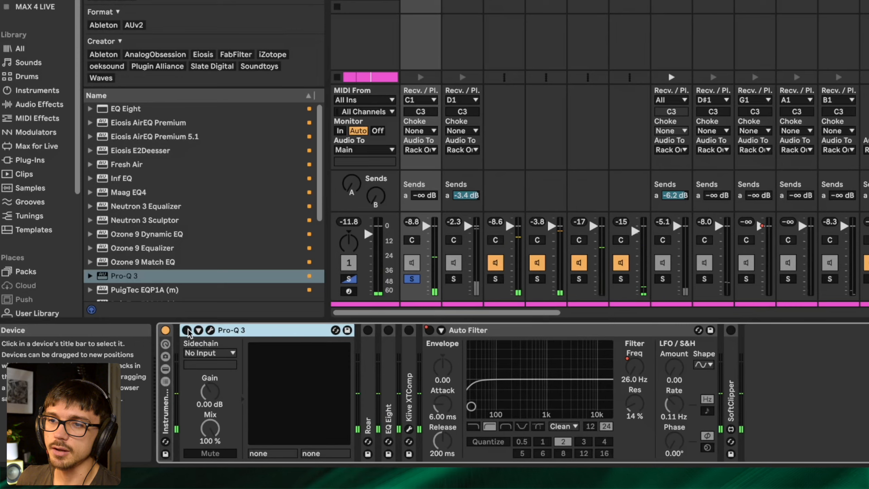
pyautogui.click(211, 330)
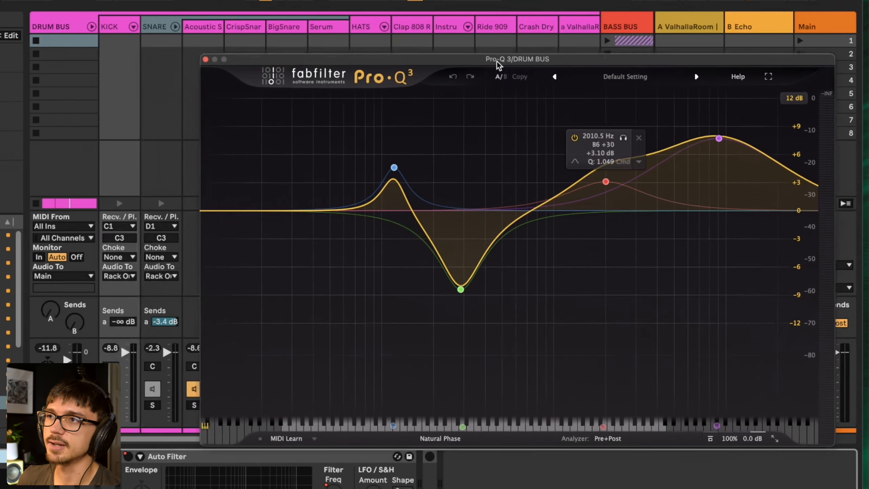
pyautogui.moveTo(497, 61); pyautogui.dragTo(515, 58)
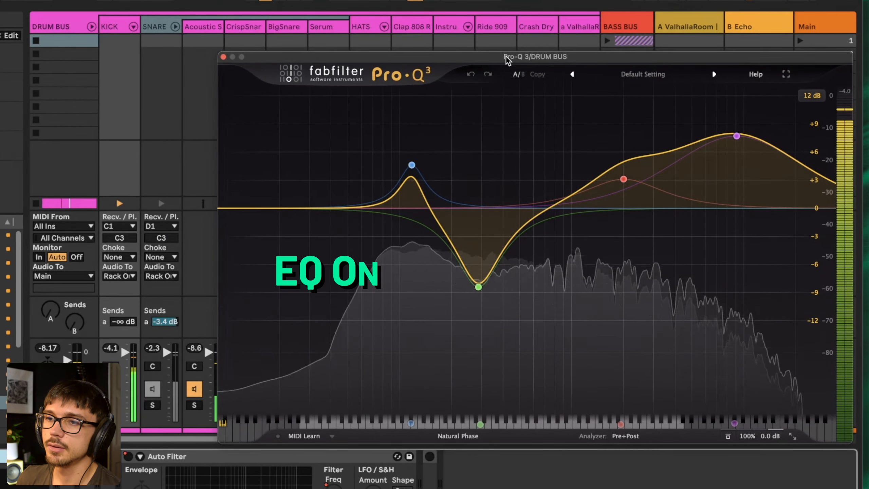
pyautogui.click(7, 456)
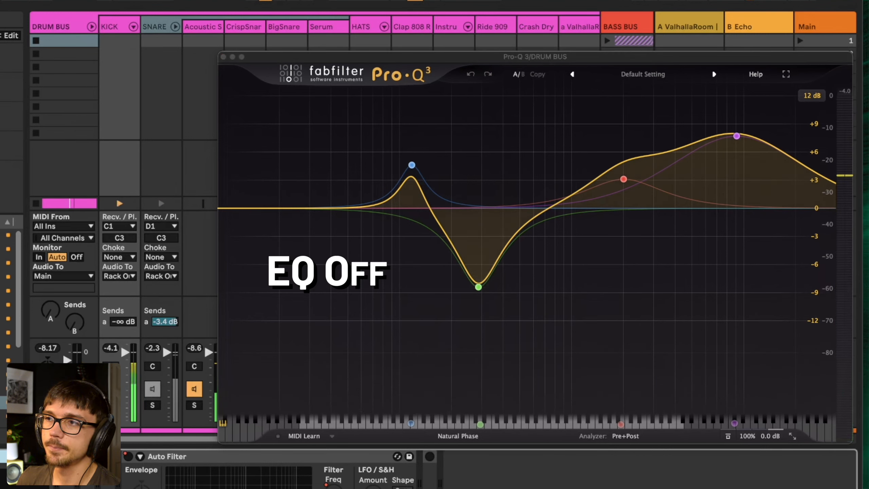
pyautogui.click(7, 456)
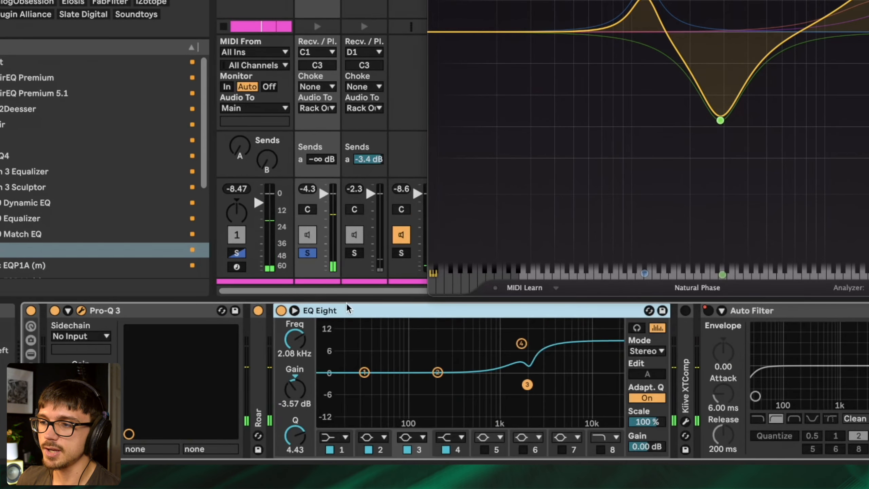
# Play the kick to examine the EQ Eight curve, and fold the EQ Eight device
pyautogui.press('space')
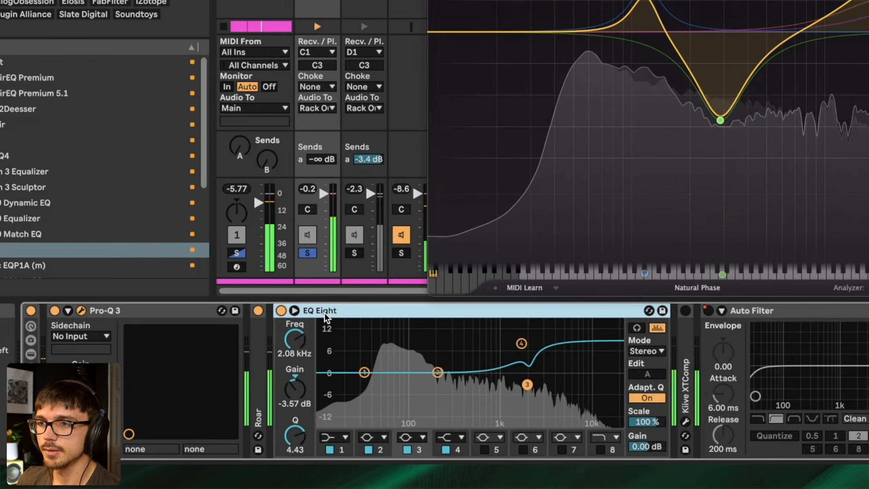
pyautogui.press('space')
pyautogui.doubleClick(301, 310)
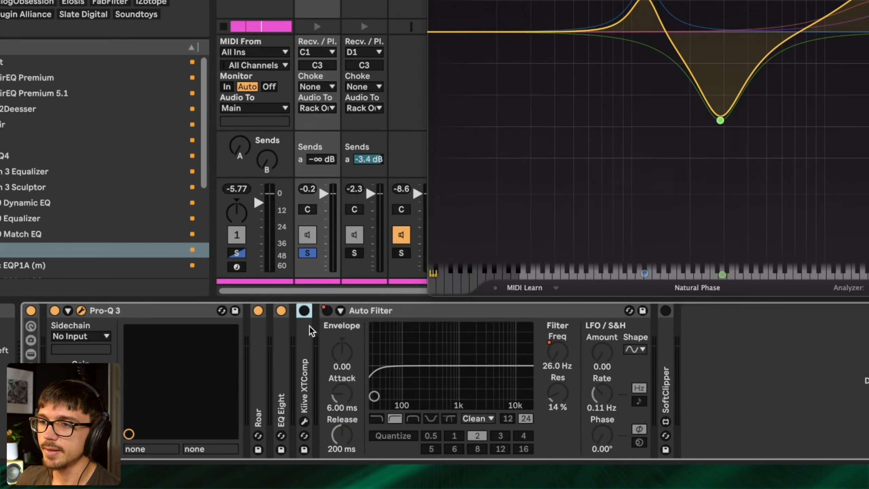
# Turn on the kick's Kiive XTComp, inspect its settings window, and compare the kick with the compressor off and on
pyautogui.doubleClick(305, 315)
pyautogui.click(329, 313)
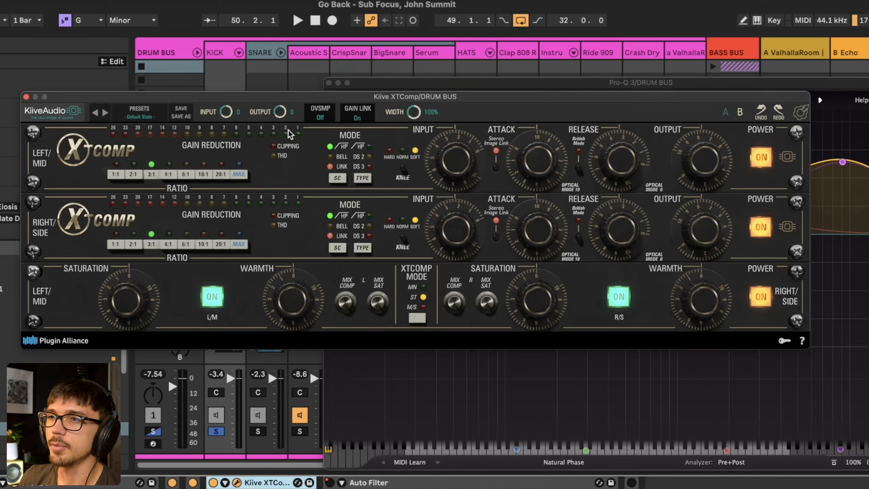
pyautogui.press('space')
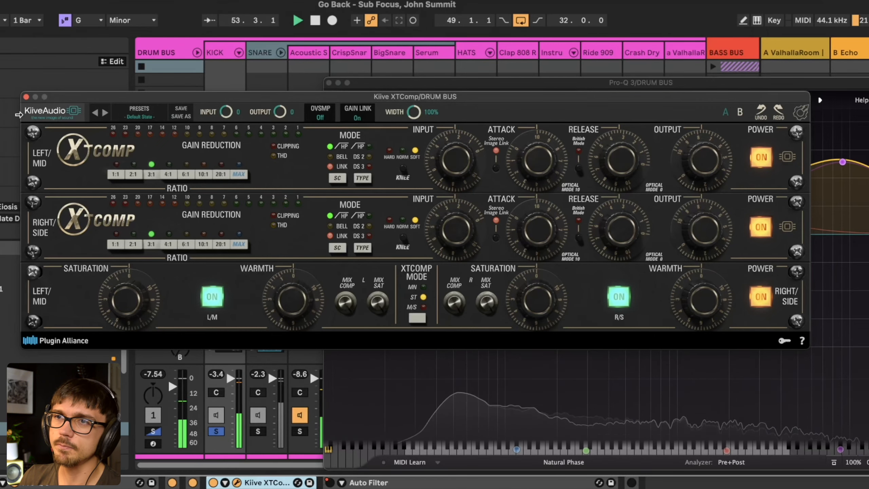
pyautogui.click(26, 97)
pyautogui.click(212, 482)
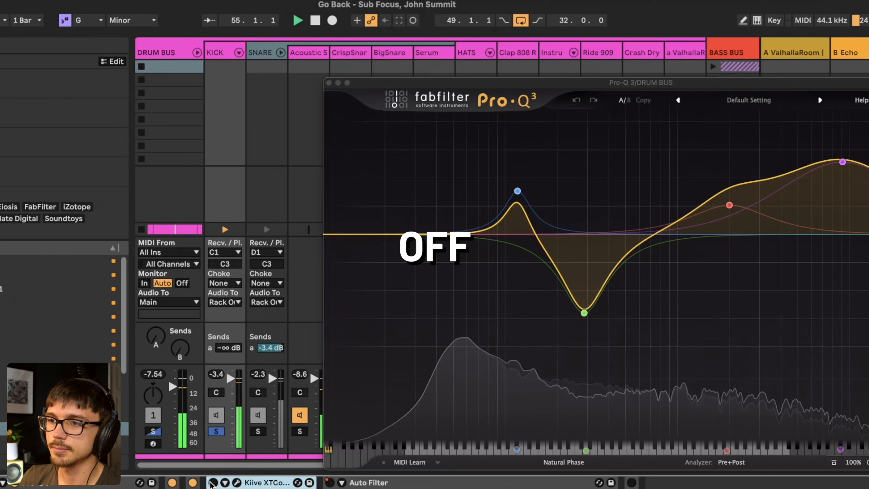
pyautogui.click(213, 483)
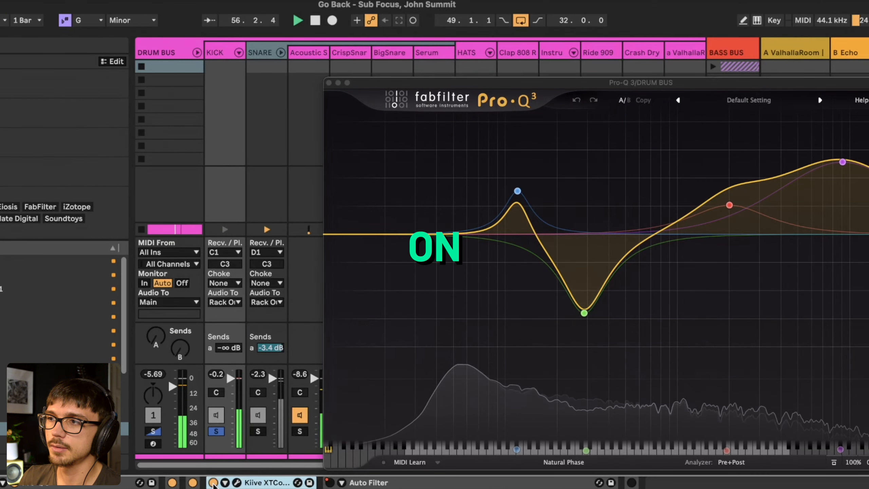
pyautogui.press('space')
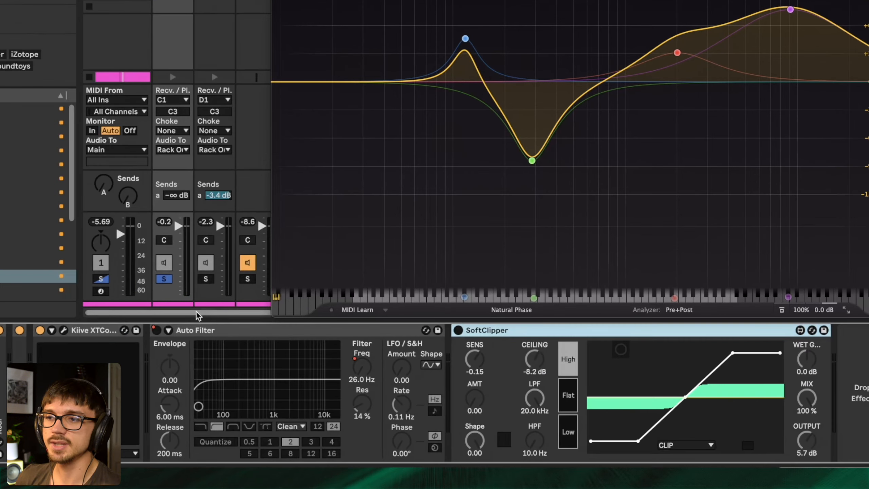
# Turn on the kick's SoftClipper and compare the kick's sound and peak level with the clipper on and off
pyautogui.click(203, 331)
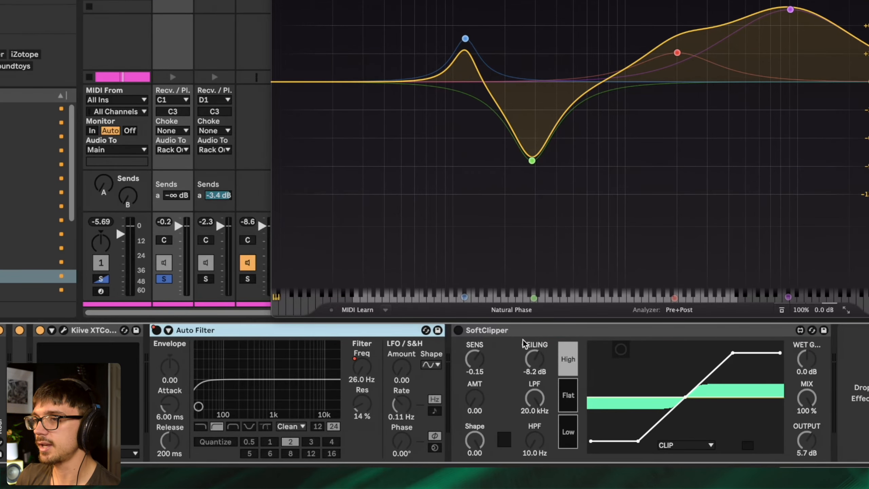
pyautogui.click(453, 332)
pyautogui.click(458, 330)
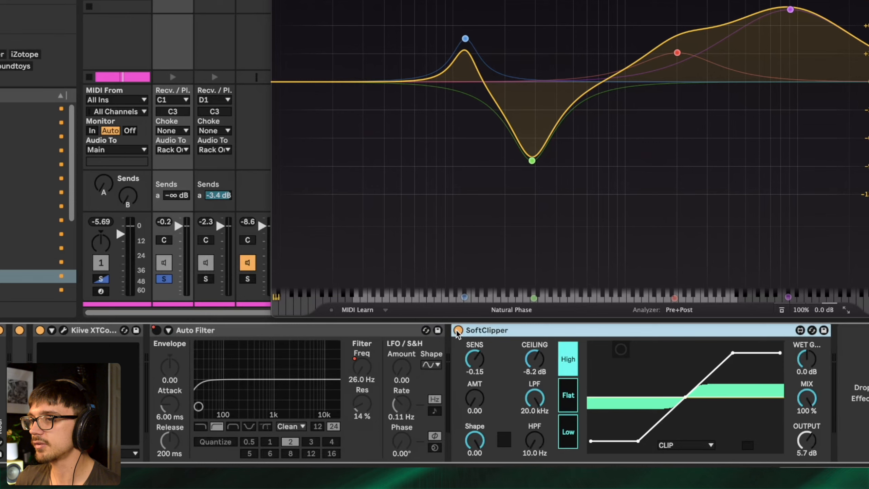
pyautogui.press('space')
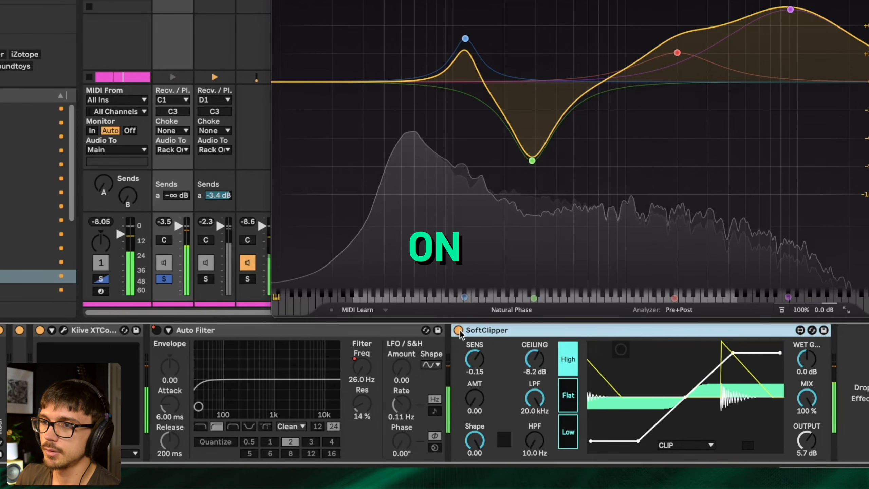
pyautogui.click(458, 331)
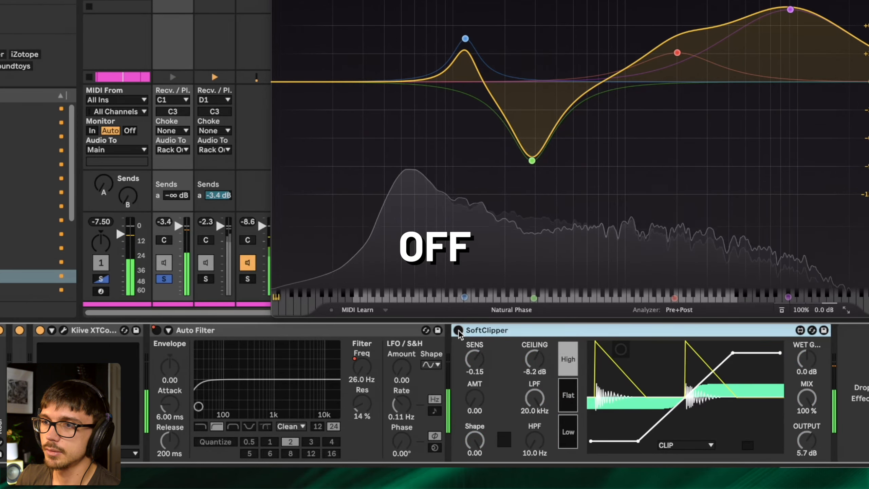
pyautogui.click(459, 330)
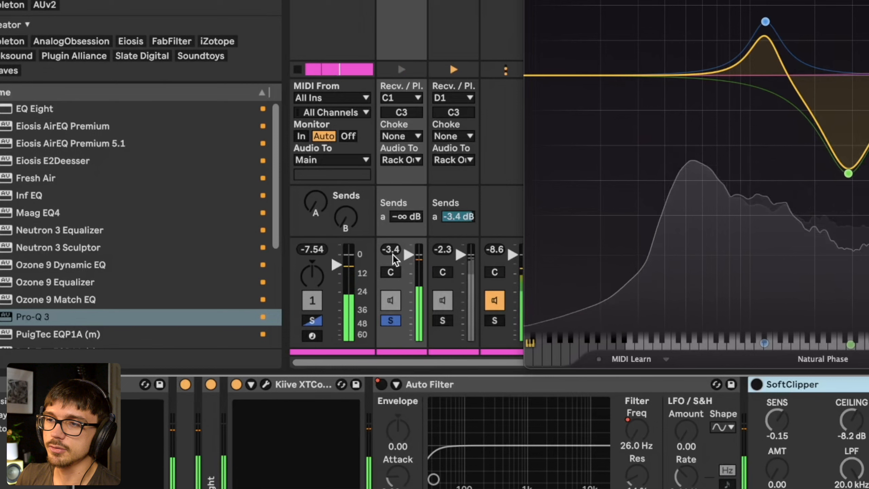
pyautogui.click(756, 384)
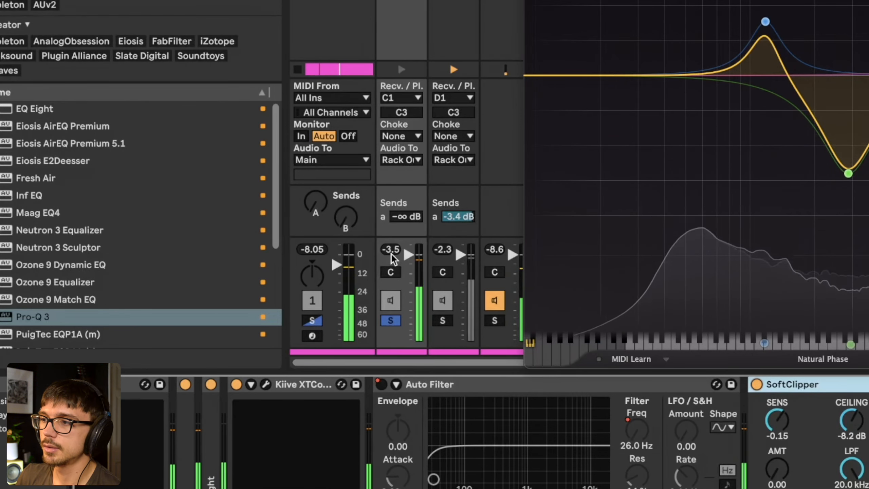
# End the kick's solo playback and audition the snare rack's Acoustic Snare Pop, CrispSnare, BigSnare and Serum layers one by one in solo
pyautogui.press('space')
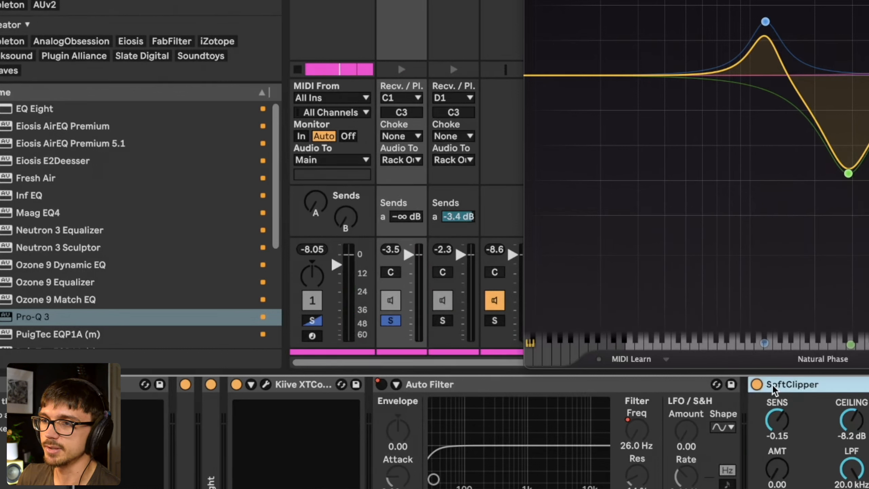
pyautogui.click(393, 322)
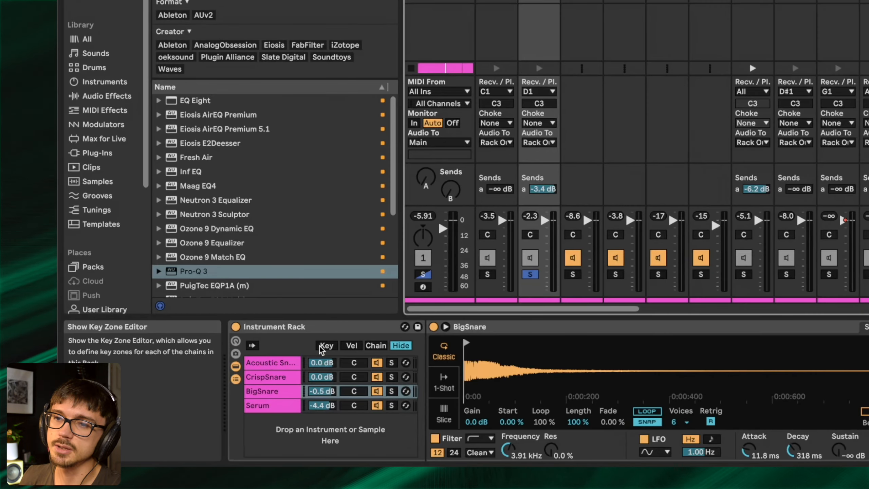
pyautogui.click(321, 362)
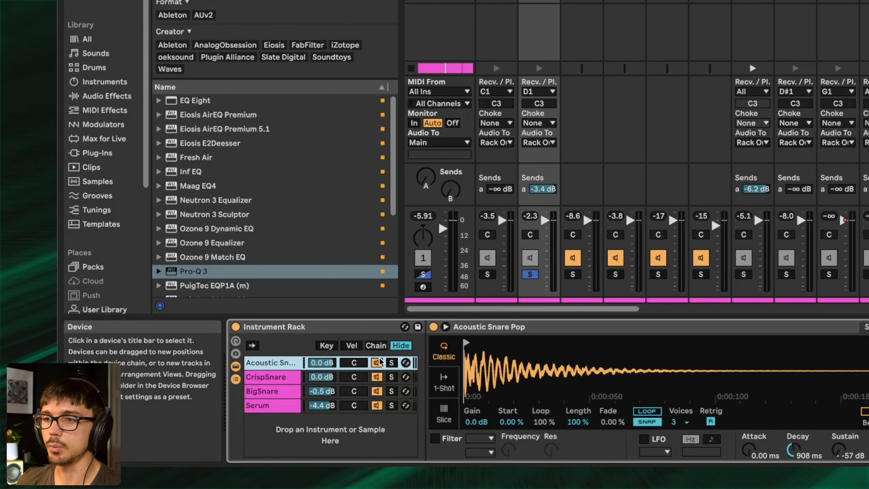
pyautogui.click(393, 363)
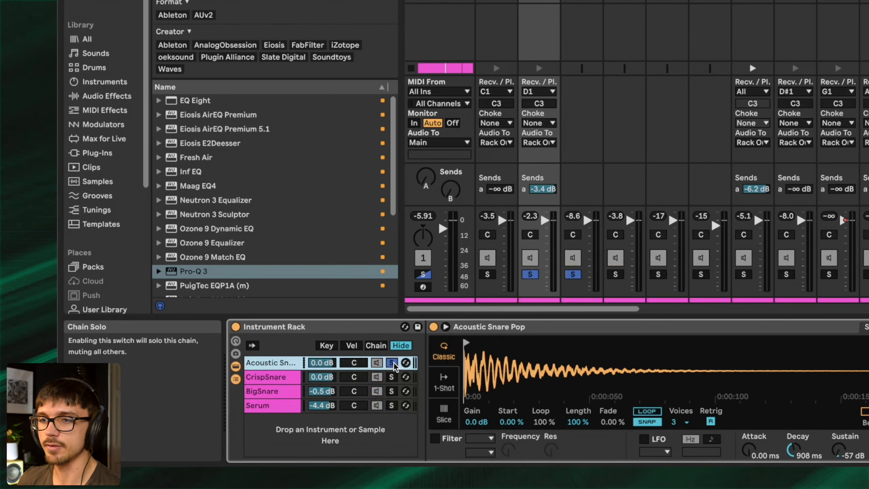
pyautogui.press('space')
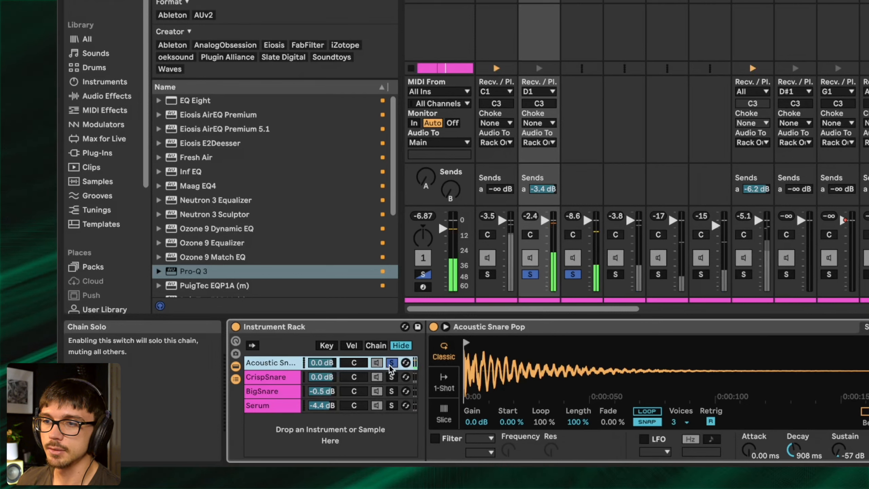
pyautogui.click(392, 376)
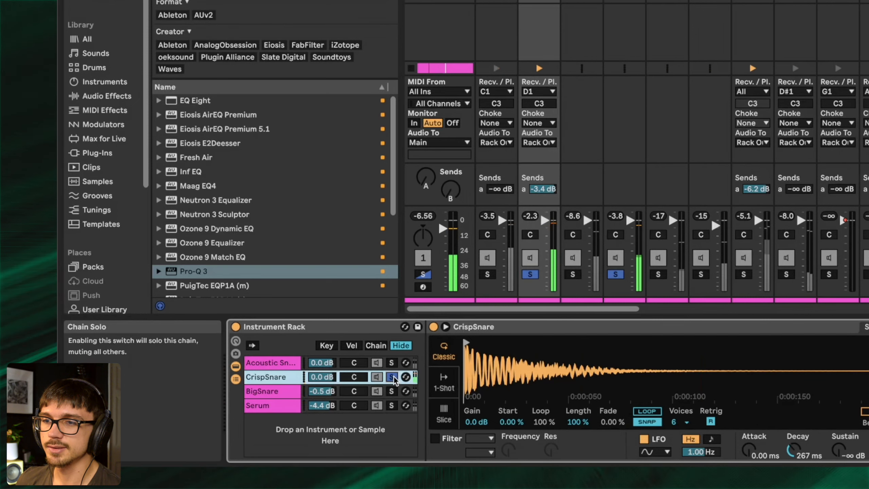
pyautogui.click(392, 391)
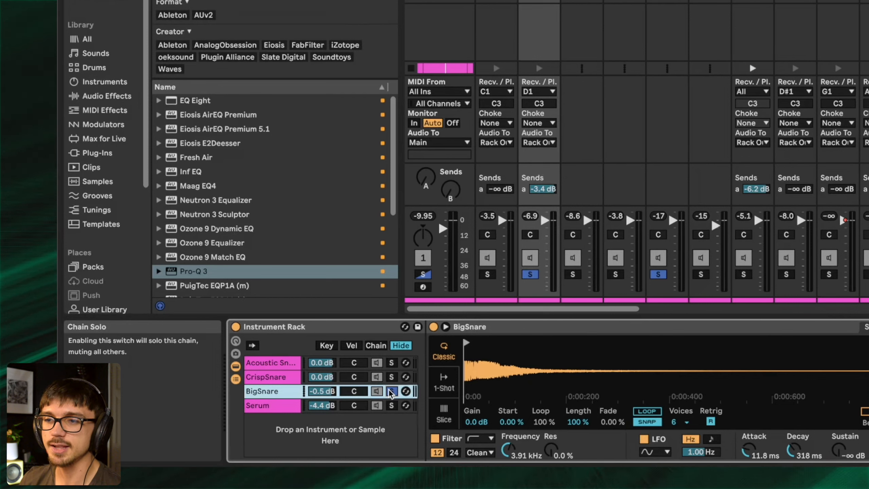
pyautogui.click(391, 405)
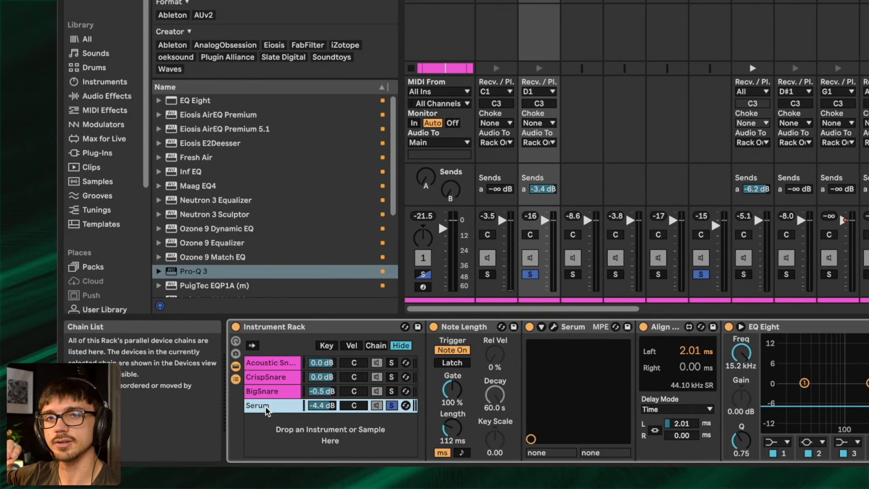
pyautogui.click(392, 405)
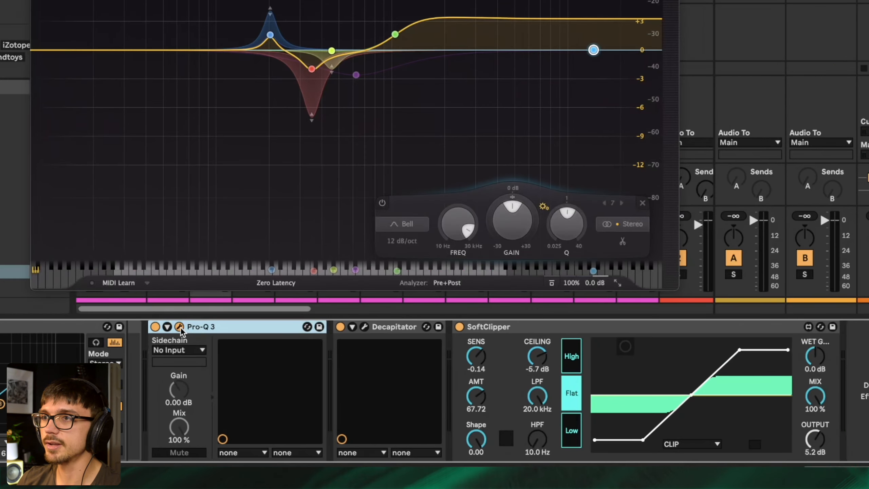
# Turn off the snare's Pro-Q 3, Decapitator and SoftClipper together, and reselect Pro-Q 3
pyautogui.click(395, 329)
pyautogui.click(470, 328)
pyautogui.click(394, 328)
pyautogui.click(236, 326)
pyautogui.click(449, 328)
pyautogui.click(482, 325)
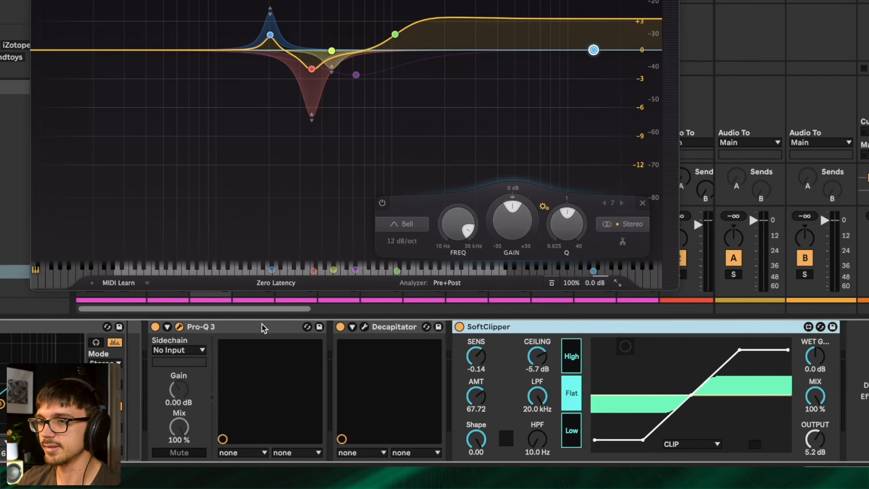
pyautogui.keyDown('shift'); pyautogui.click(254, 328); pyautogui.keyUp('shift')
pyautogui.press('0')
pyautogui.click(253, 327)
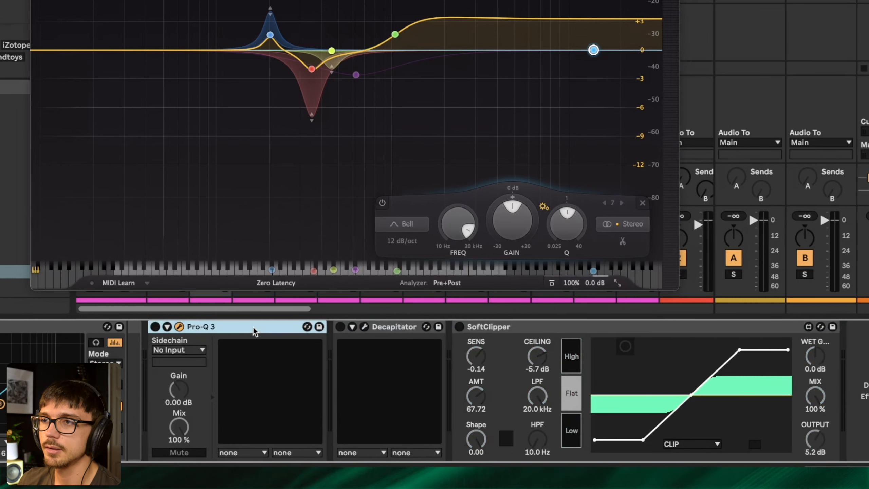
# Play the snare unprocessed, and turn its Pro-Q 3 back on to compare the sound
pyautogui.press('space')
pyautogui.moveTo(125, 5); pyautogui.dragTo(126, 0)
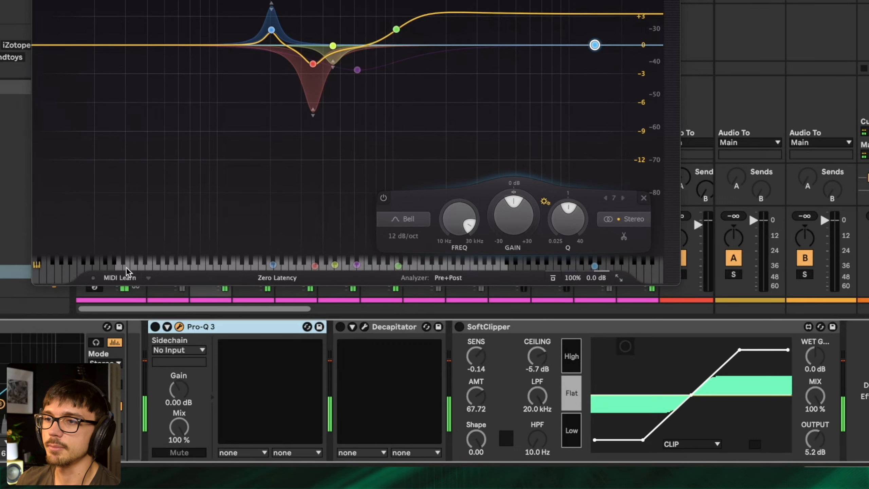
pyautogui.click(156, 327)
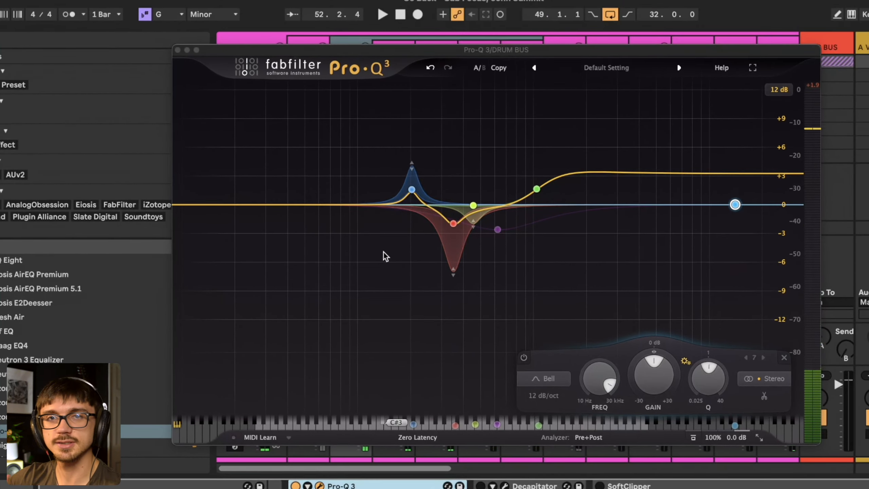
# Examine the snare Pro-Q 3's narrow boost, low-mid cuts and high shelf during playback, and close its window
pyautogui.moveTo(385, 181)
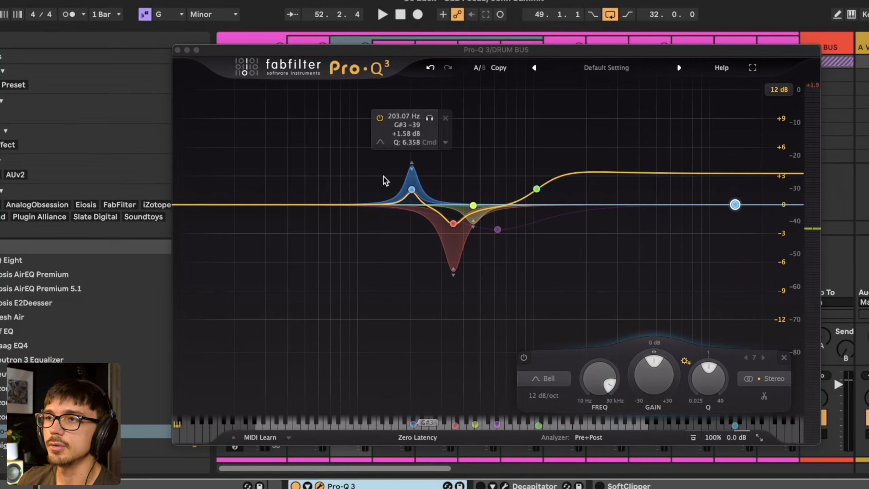
pyautogui.click(410, 189)
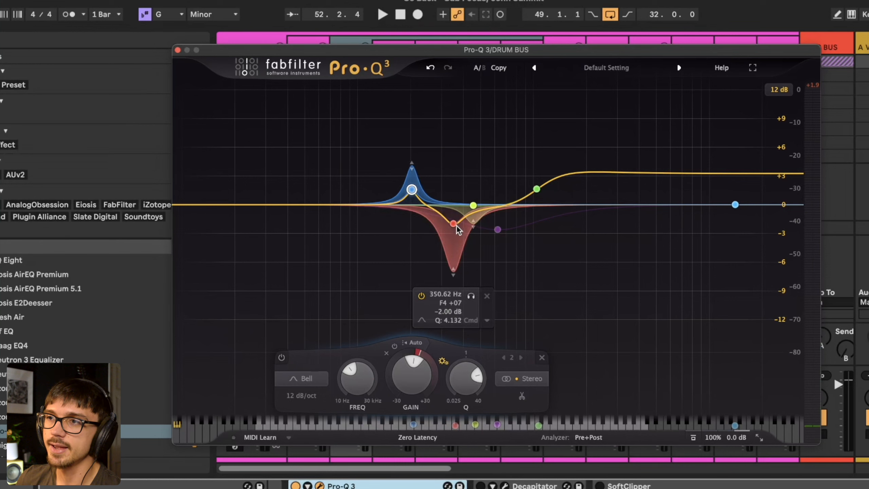
pyautogui.moveTo(458, 236)
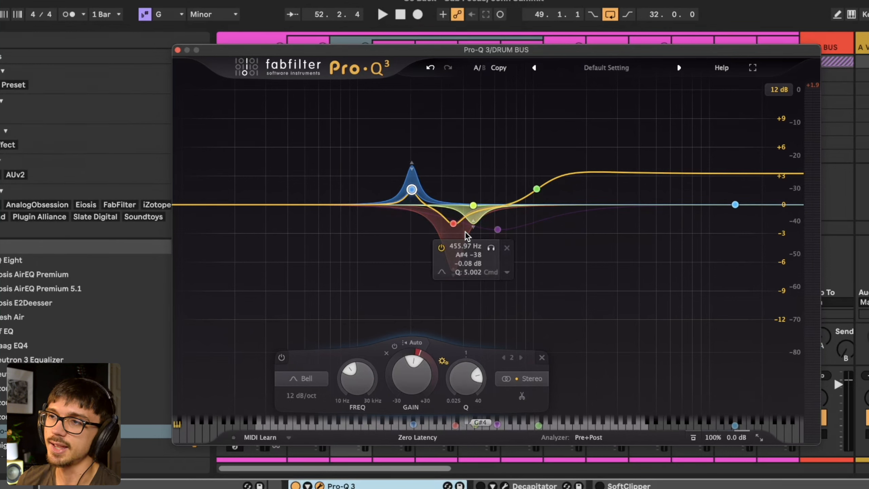
pyautogui.press('space')
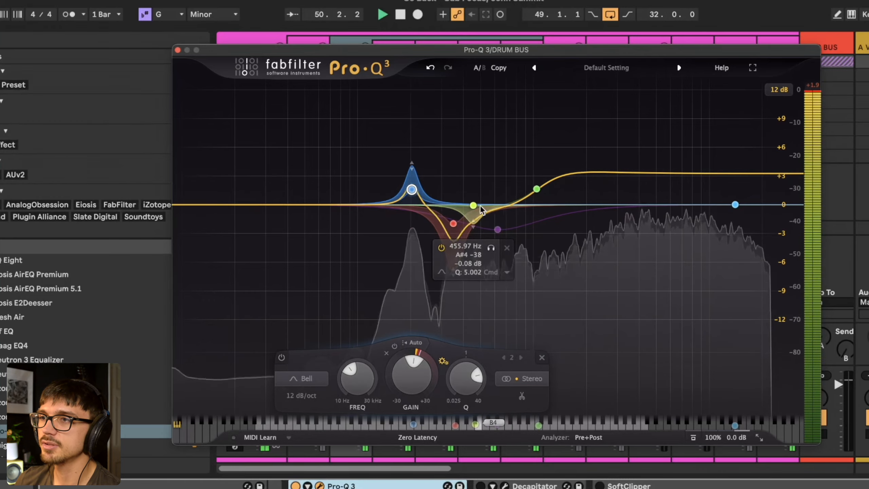
pyautogui.moveTo(544, 194)
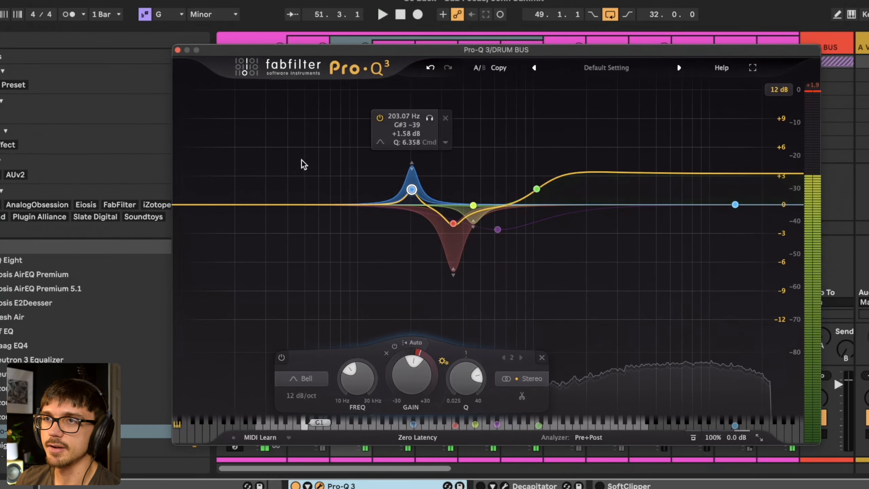
pyautogui.click(178, 50)
# Turn on the snare's Decapitator, compare the sound with it on and off in its open window, and turn on the SoftClipper
pyautogui.click(523, 487)
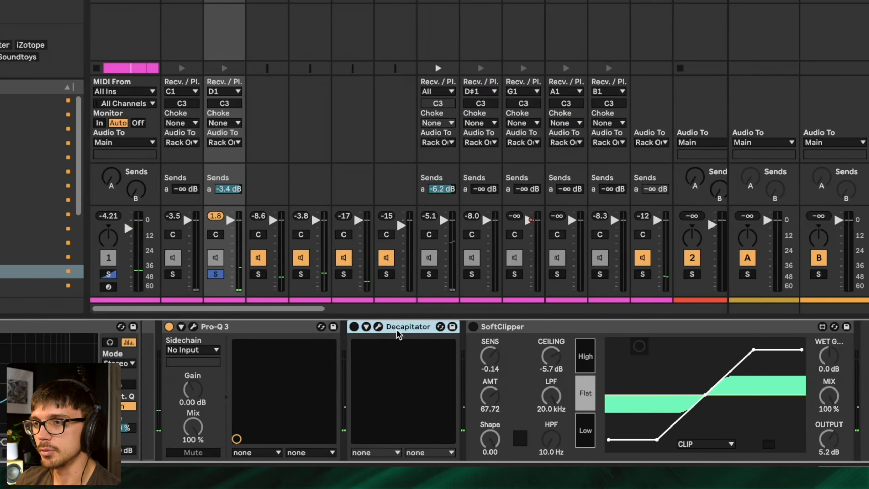
pyautogui.click(354, 326)
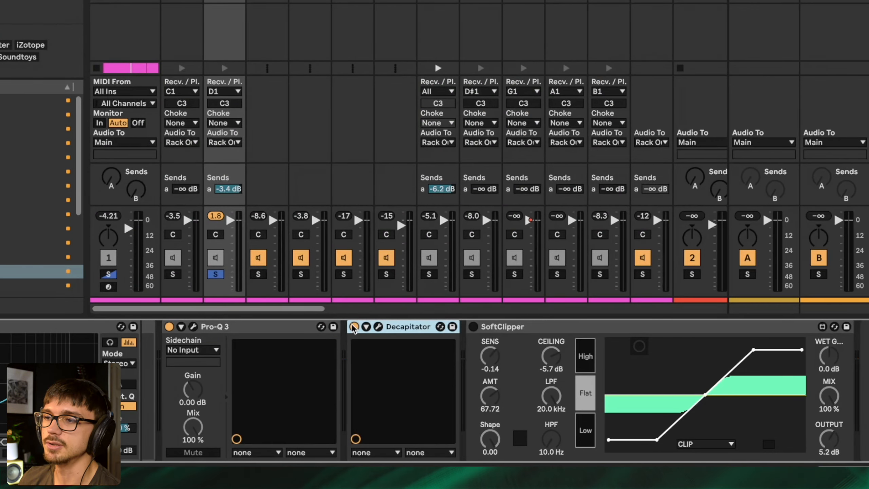
pyautogui.click(377, 327)
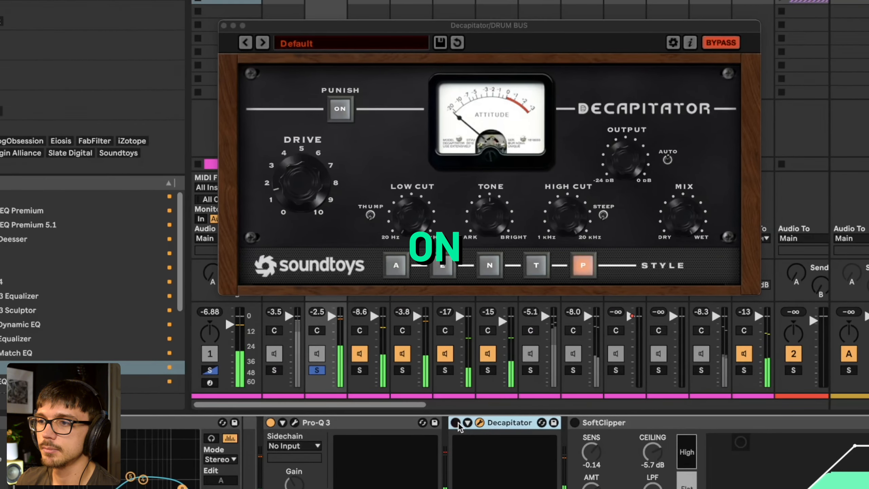
pyautogui.click(354, 327)
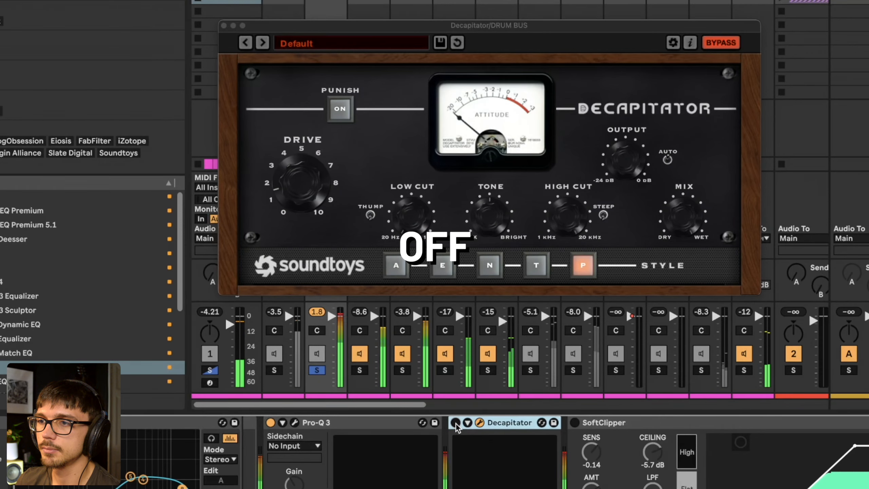
pyautogui.click(455, 423)
pyautogui.click(223, 25)
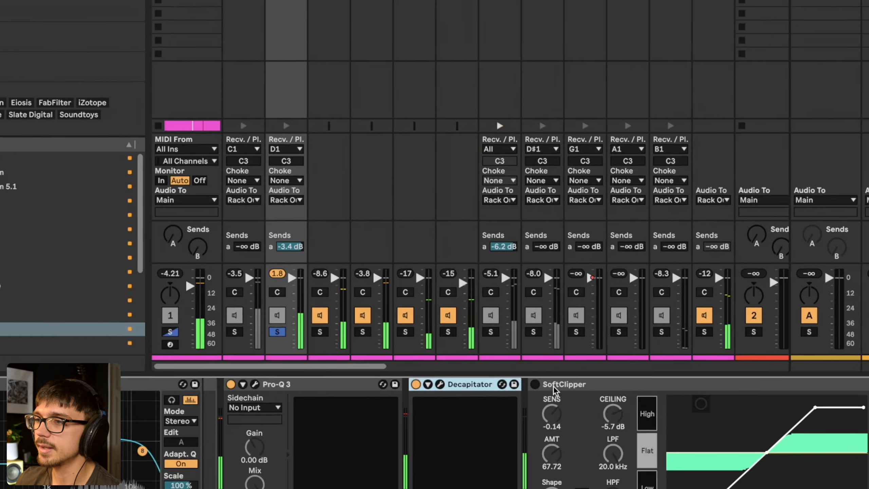
pyautogui.click(574, 423)
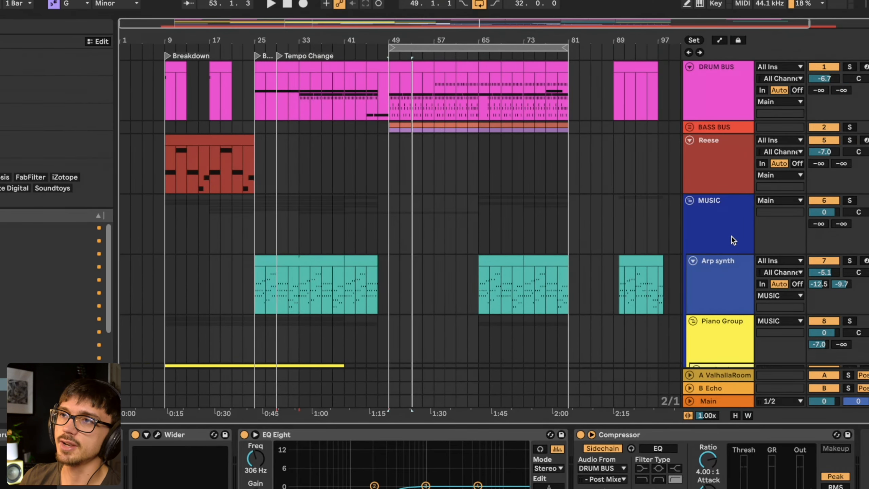
# Select the MUSIC group track and open its ValhallaRoom reverb window clear of the arrangement
pyautogui.click(269, 74)
pyautogui.click(727, 225)
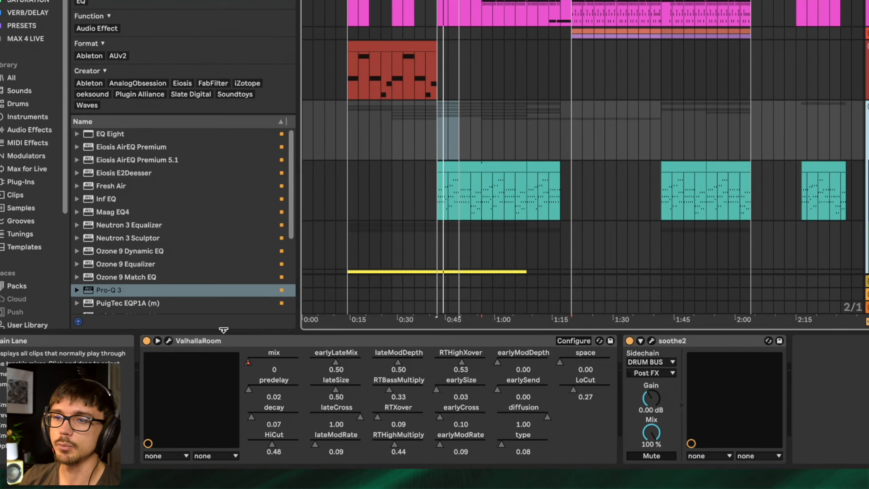
pyautogui.click(169, 341)
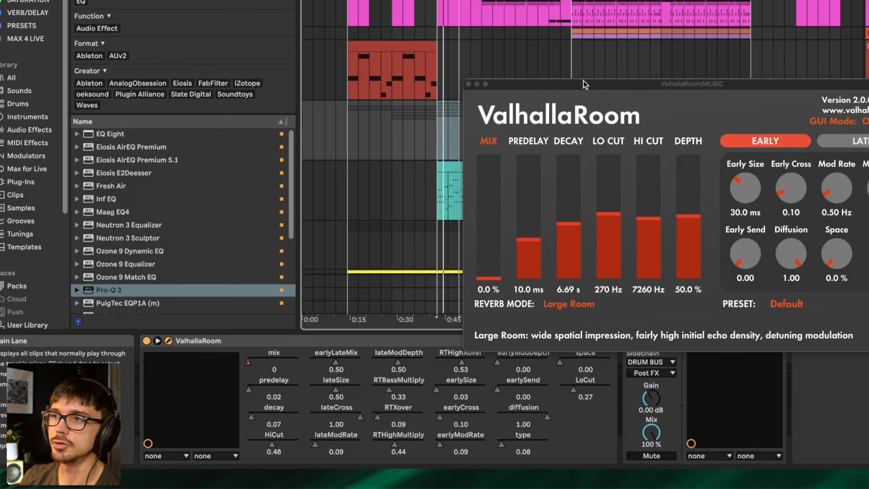
pyautogui.moveTo(625, 81); pyautogui.dragTo(512, 225)
# Show the track automation, play the build-up to examine the ValhallaRoom mix automation on the MUSIC group, and close the reverb window
pyautogui.press('a')
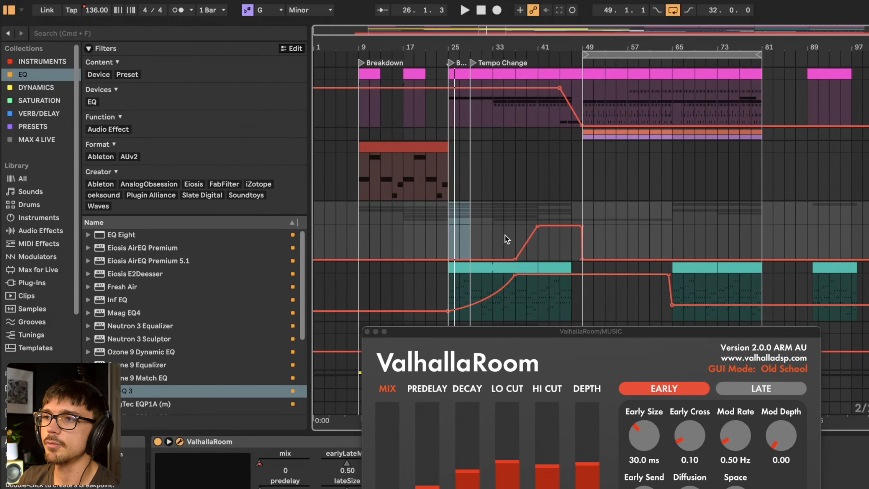
pyautogui.click(493, 134)
pyautogui.press('space')
pyautogui.moveTo(492, 338); pyautogui.dragTo(167, 23)
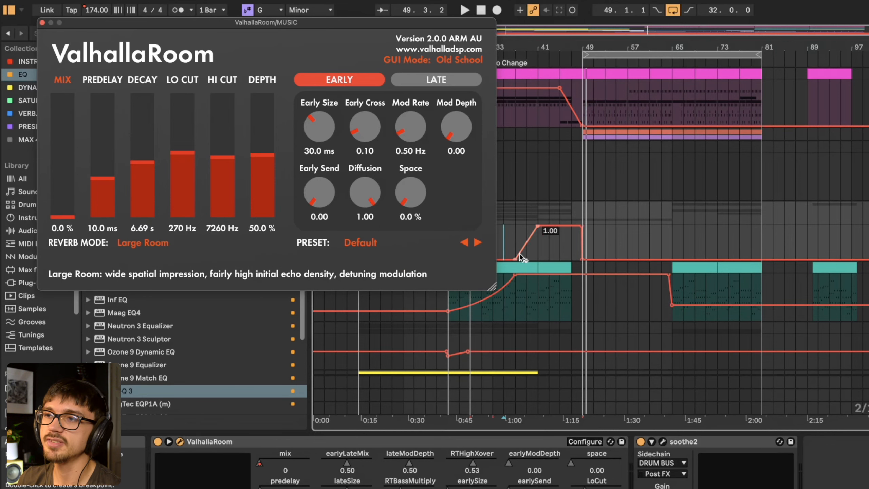
pyautogui.moveTo(273, 23); pyautogui.dragTo(773, 334)
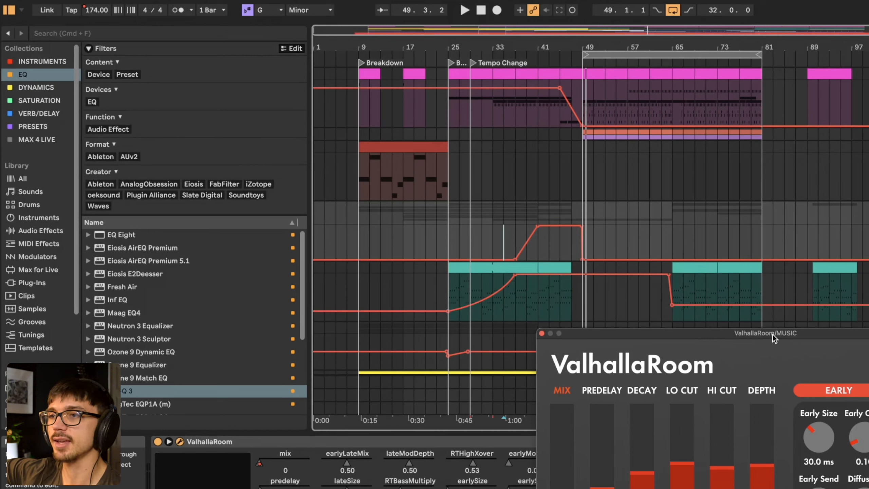
pyautogui.click(541, 333)
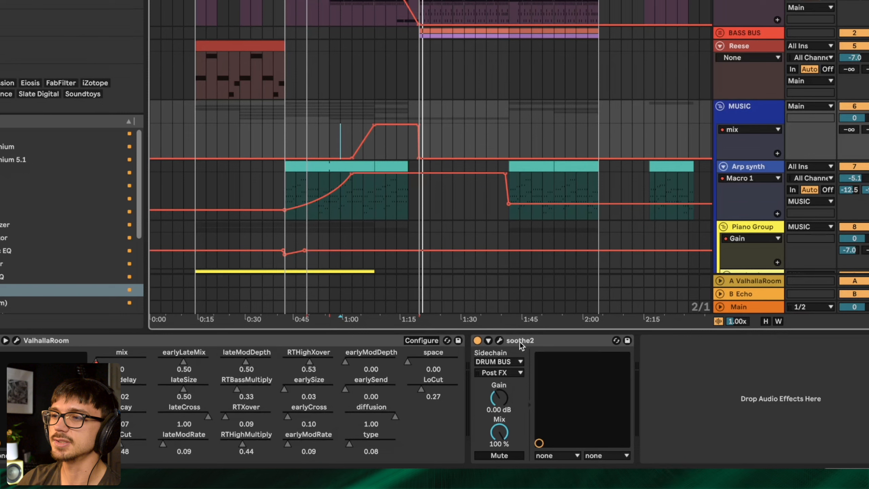
# Open the MUSIC group's soothe2, examine its drum-bus-sidechained reduction during playback, audition the delta signal, and close the window
pyautogui.click(520, 342)
pyautogui.click(499, 340)
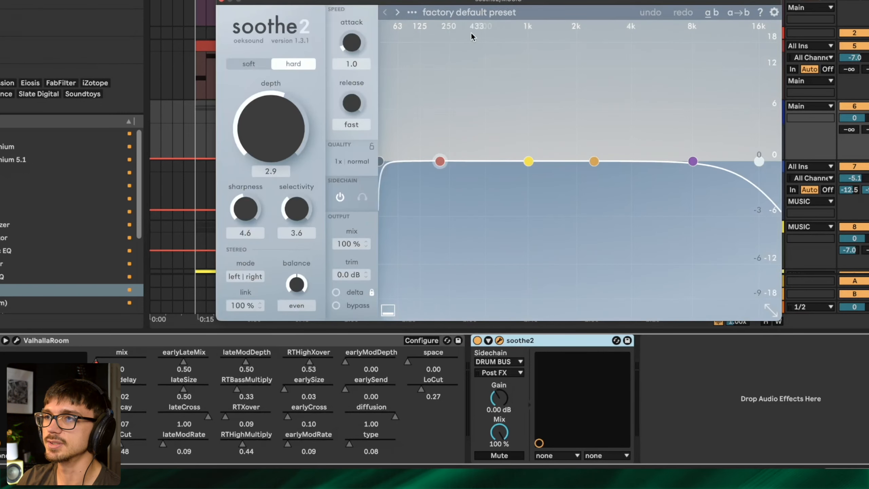
pyautogui.moveTo(452, 2); pyautogui.dragTo(343, 4)
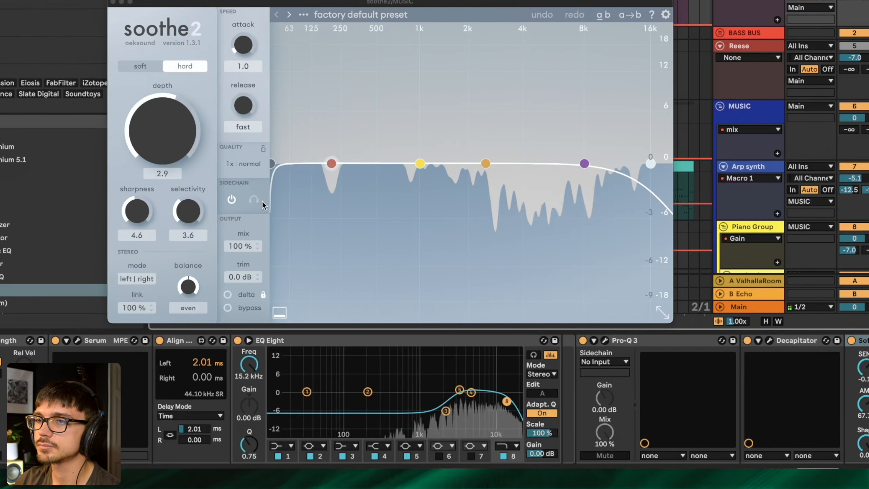
pyautogui.click(227, 295)
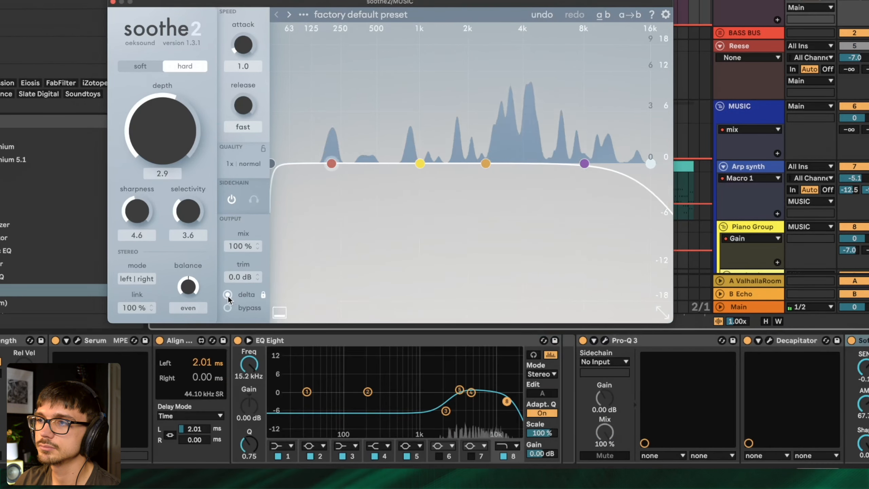
pyautogui.press('space')
pyautogui.click(228, 296)
pyautogui.click(113, 2)
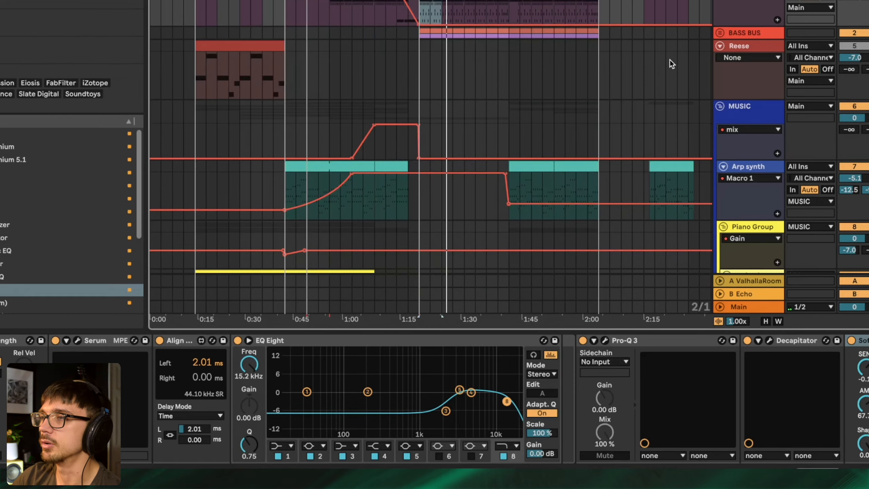